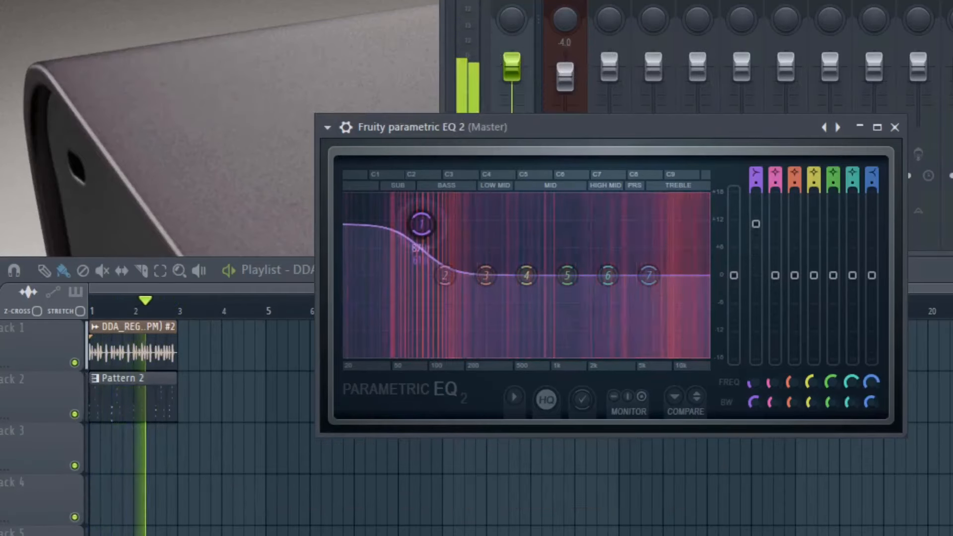
Step: Reset band 1 of the Fruity parametric EQ 2 on the Master track
{"action": "right_click", "coordinate": [421, 232]}
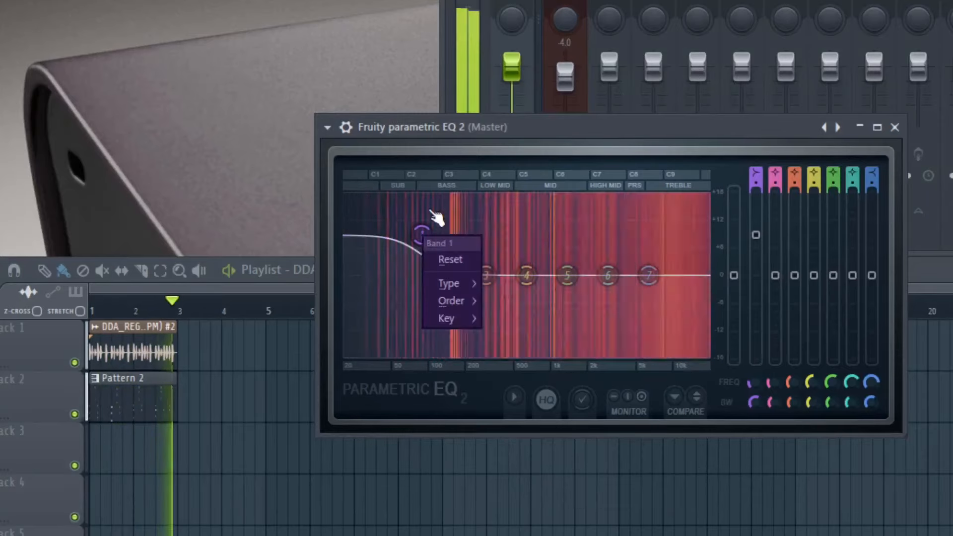
{"action": "left_click", "coordinate": [450, 260]}
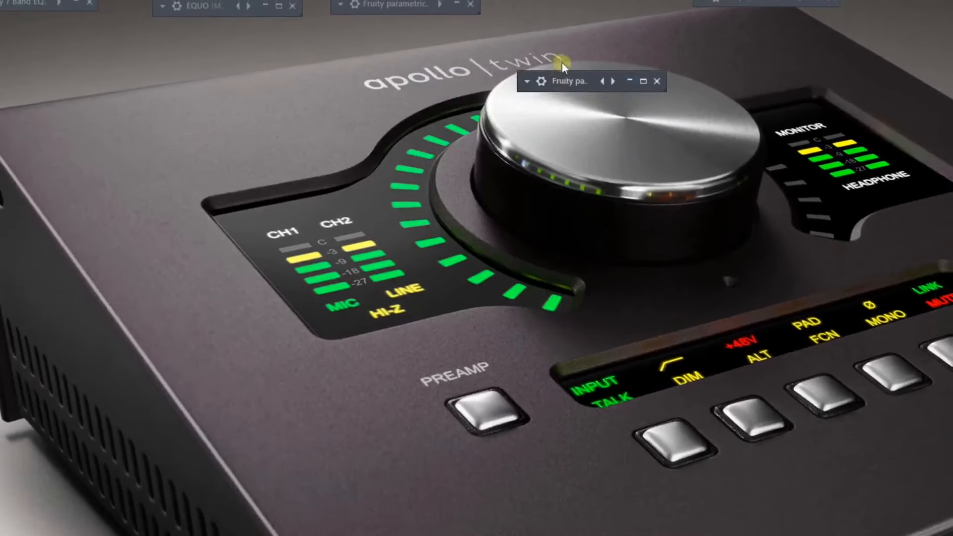
Step: Line up the collapsed Fruity EQ window with the others, open the dEQ6 plugin and move its window fully into view
{"action": "left_click_drag", "start_coordinate": [562, 62], "coordinate": [556, 9]}
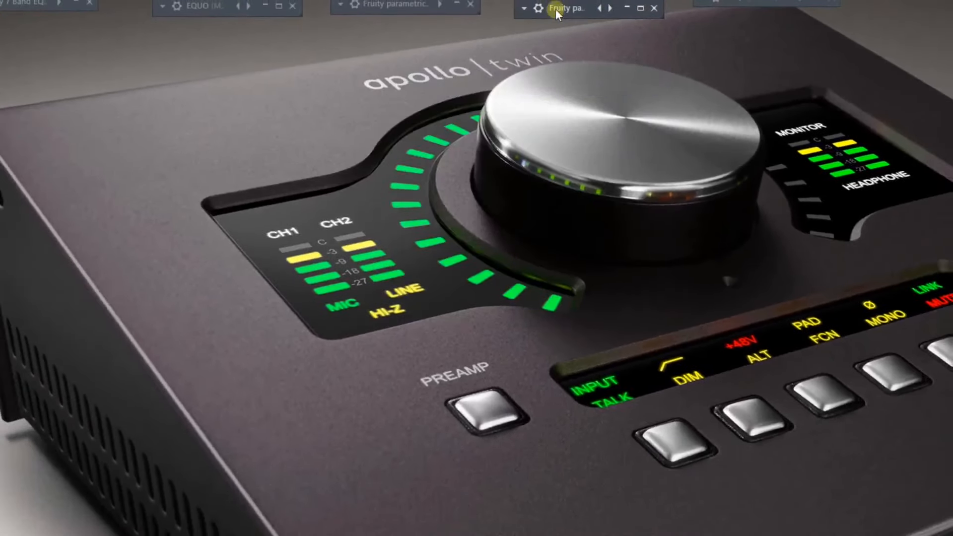
{"action": "left_click", "coordinate": [819, 1]}
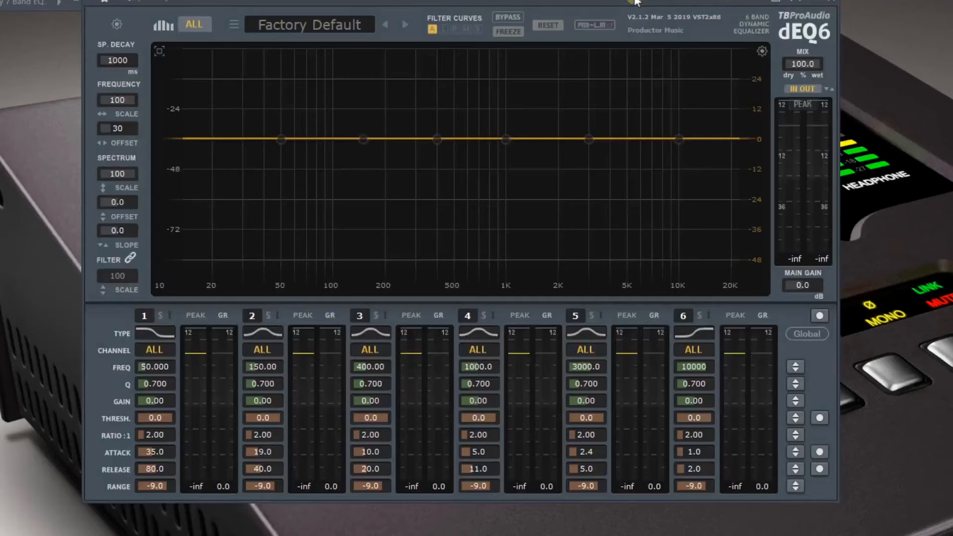
{"action": "left_click_drag", "start_coordinate": [636, 2], "coordinate": [660, 23]}
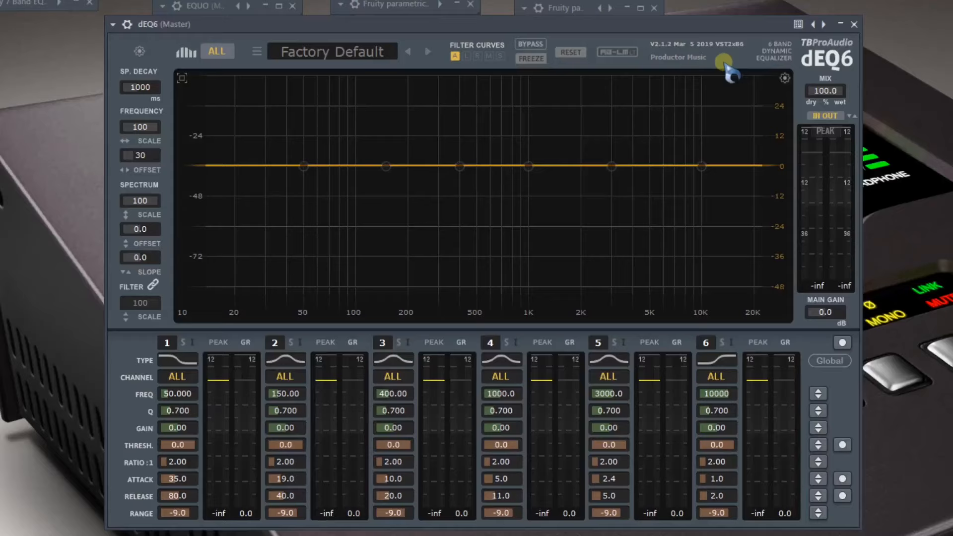
Step: Set the dEQ6 oversampling to 4x
{"action": "left_click", "coordinate": [140, 51]}
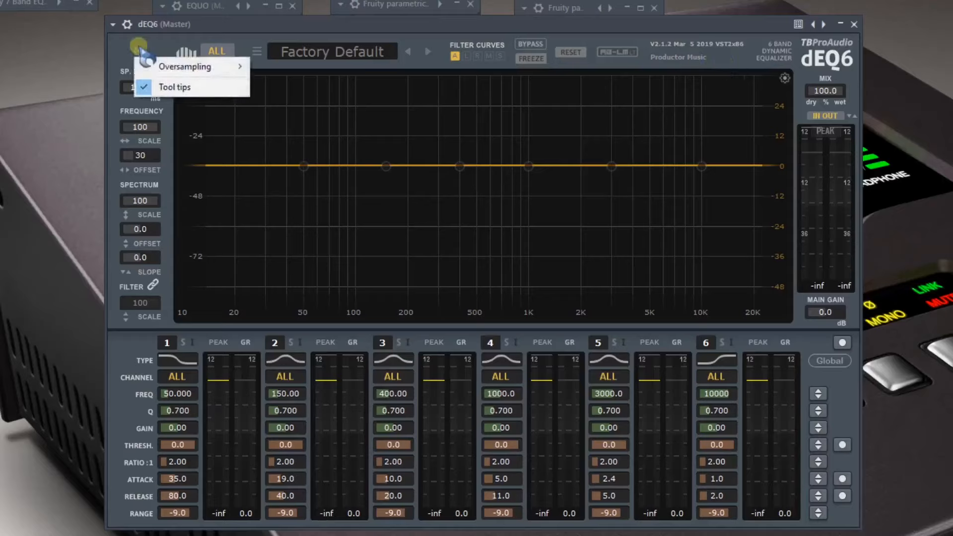
{"action": "mouse_move", "coordinate": [164, 67]}
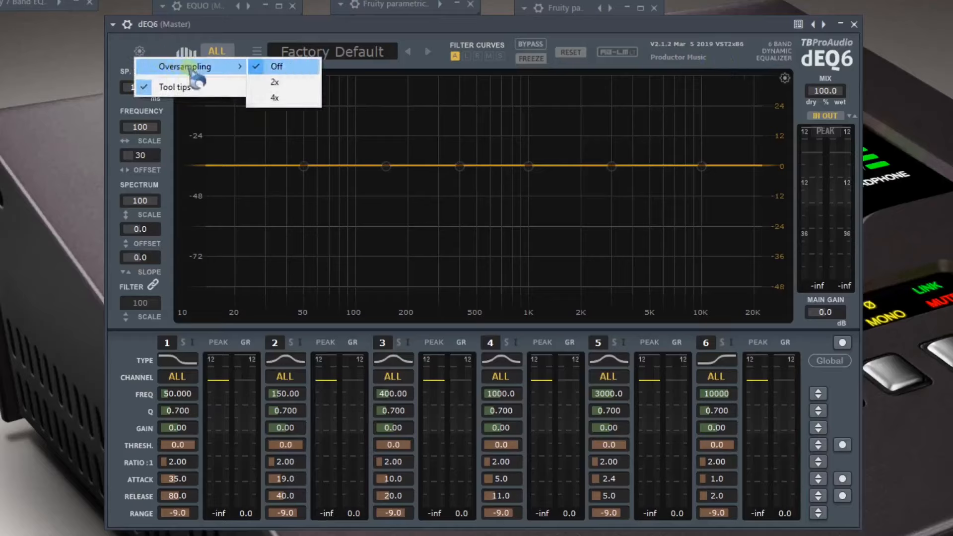
{"action": "left_click", "coordinate": [302, 99]}
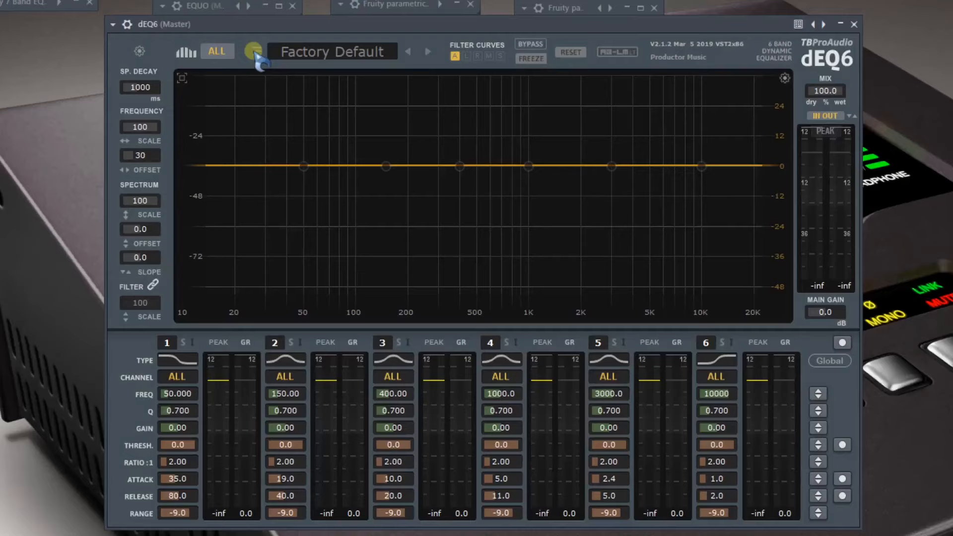
Step: Cycle the spectrum analyzer channel through Left, Right, Mid and Side, and return it to All
{"action": "left_click", "coordinate": [217, 52]}
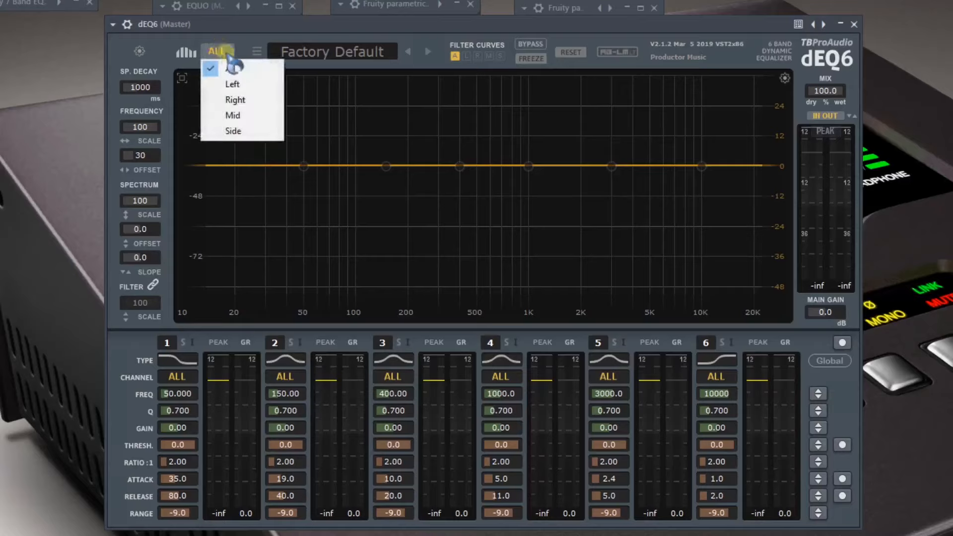
{"action": "left_click", "coordinate": [262, 86]}
{"action": "left_click", "coordinate": [221, 53]}
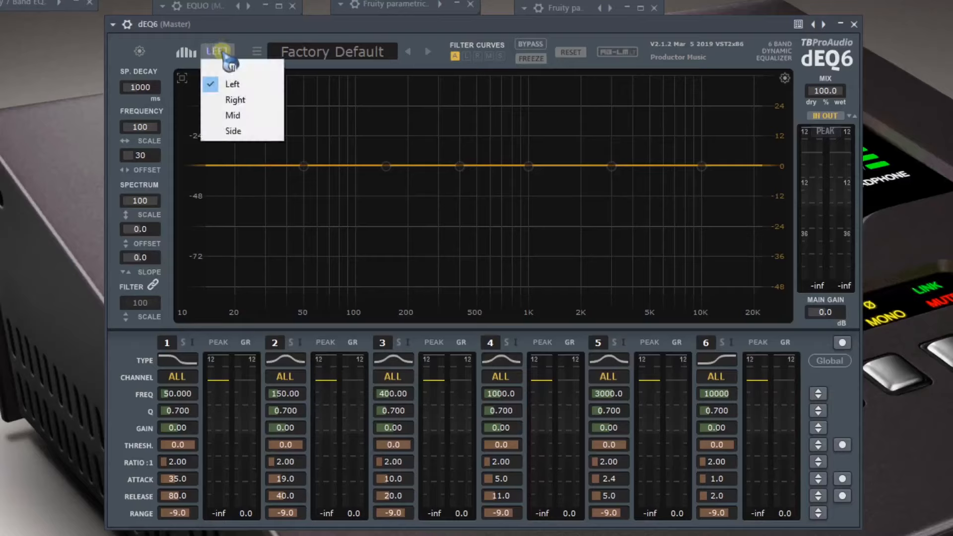
{"action": "left_click", "coordinate": [248, 99]}
{"action": "left_click", "coordinate": [221, 52]}
{"action": "left_click", "coordinate": [248, 115]}
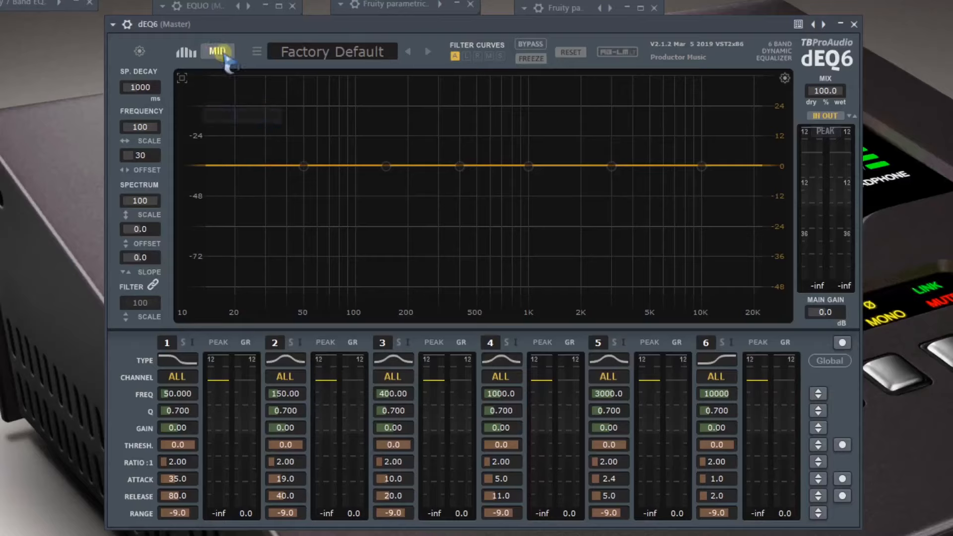
{"action": "left_click", "coordinate": [223, 54]}
{"action": "left_click", "coordinate": [243, 131]}
{"action": "left_click", "coordinate": [224, 53]}
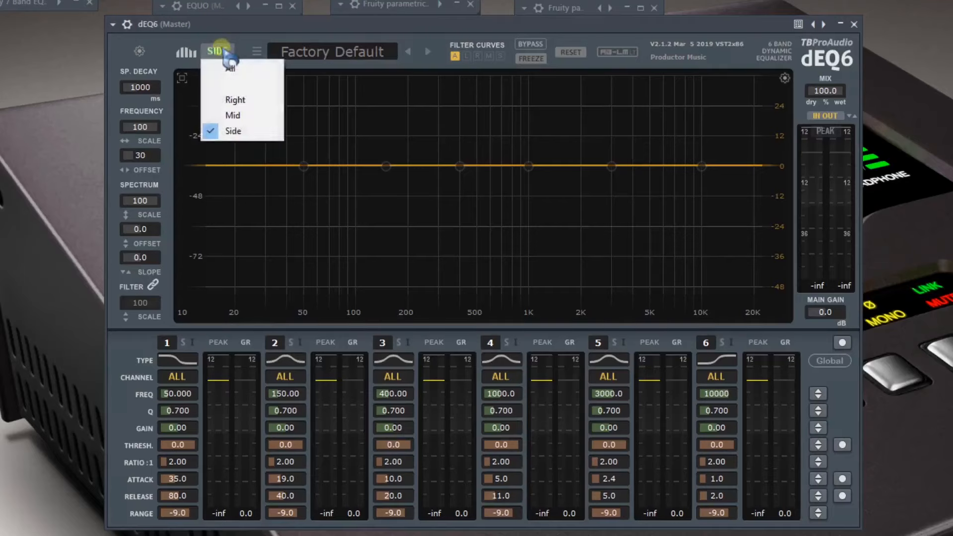
{"action": "left_click", "coordinate": [245, 69]}
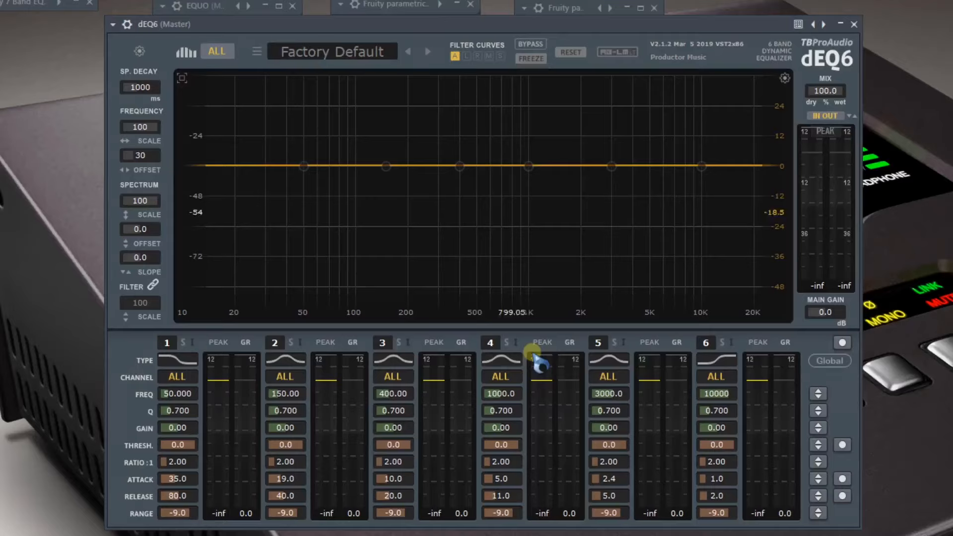
Step: Enable all six filter bands and nudge band 2 to about 152.86 Hz with 0.56 dB gain
{"action": "mouse_move", "coordinate": [383, 164]}
{"action": "left_mouse_down"}
{"action": "mouse_move", "coordinate": [383, 147]}
{"action": "mouse_move", "coordinate": [387, 165]}
{"action": "left_mouse_up"}
{"action": "left_click", "coordinate": [274, 343]}
{"action": "left_click", "coordinate": [382, 342]}
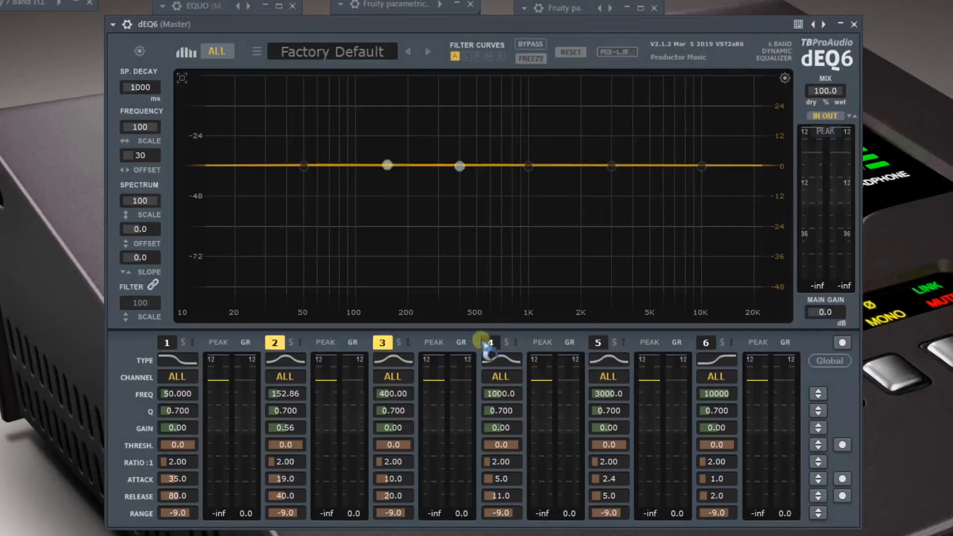
{"action": "left_click", "coordinate": [490, 342]}
{"action": "left_click", "coordinate": [598, 343]}
Step: Shape the curve by boosting band 3 to 18.35 dB and band 4 to 14.68 dB, and cutting band 2 to -20.89 dB and band 5 to -18.92 dB
{"action": "left_click_drag", "start_coordinate": [465, 175], "coordinate": [458, 128]}
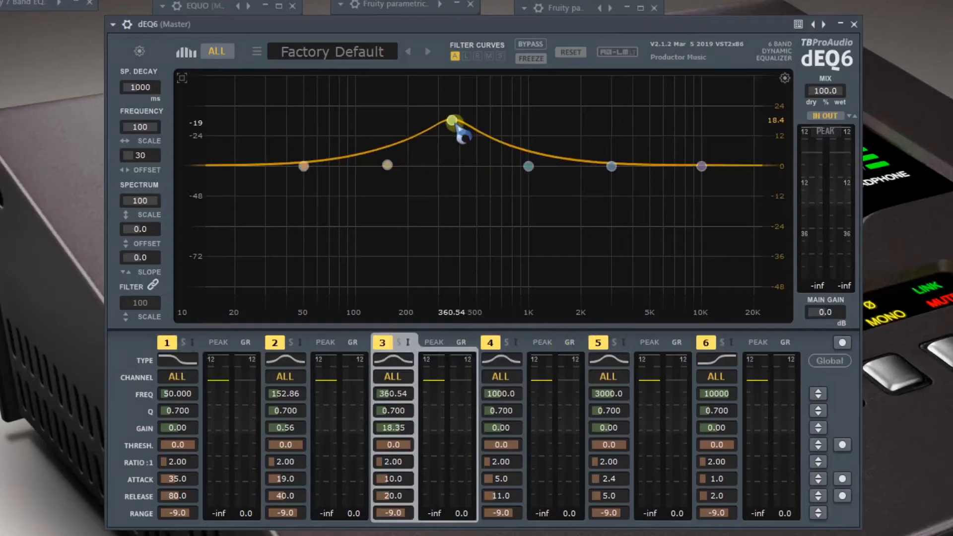
{"action": "left_click_drag", "start_coordinate": [393, 166], "coordinate": [386, 226]}
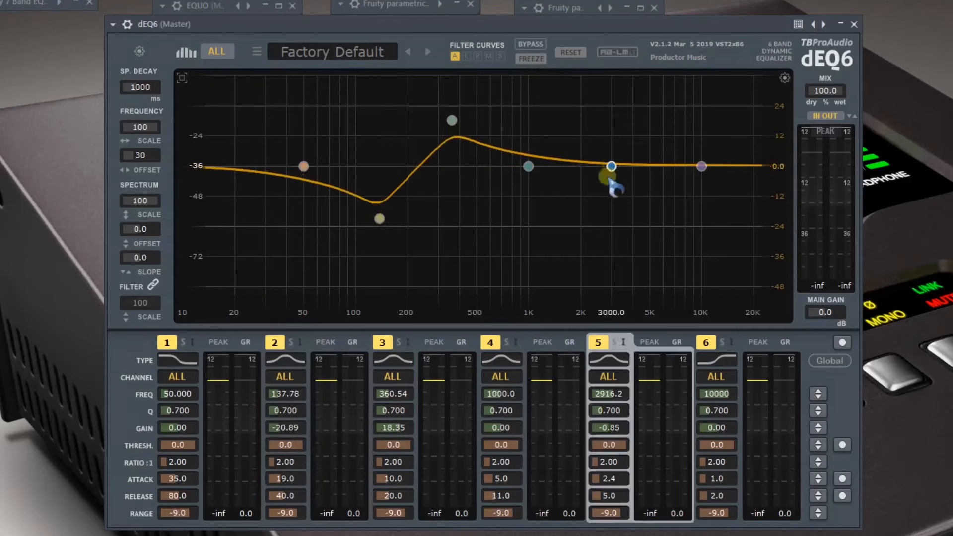
{"action": "left_click_drag", "start_coordinate": [611, 166], "coordinate": [599, 213]}
{"action": "left_click_drag", "start_coordinate": [528, 166], "coordinate": [558, 130]}
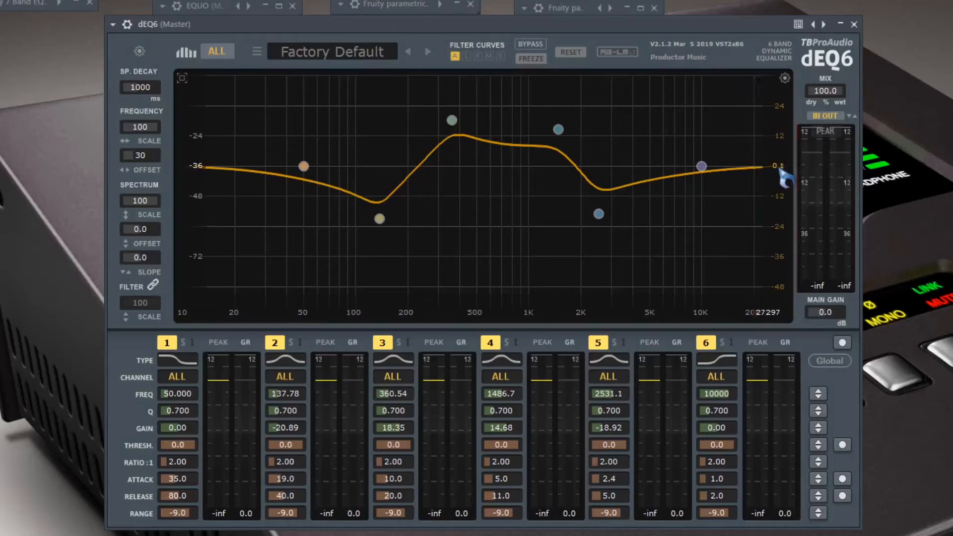
Step: Switch bands 2 and 3 off and back on to compare their effect on the curve
{"action": "left_click", "coordinate": [275, 342]}
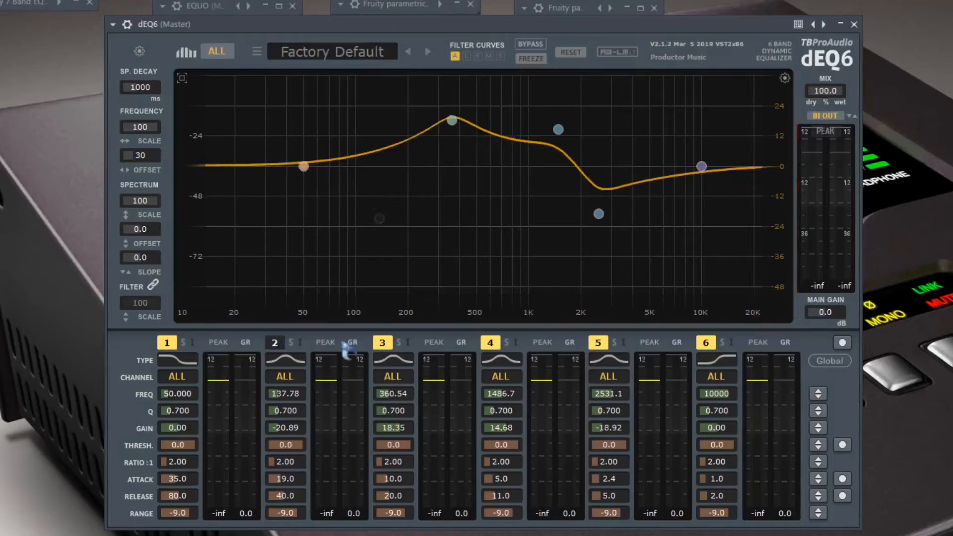
{"action": "left_click", "coordinate": [381, 342]}
{"action": "left_click", "coordinate": [274, 343]}
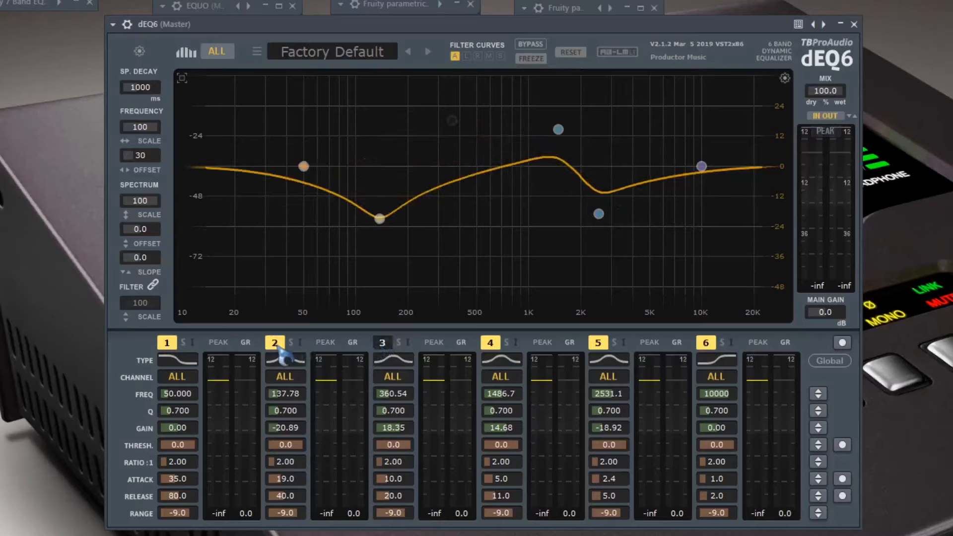
{"action": "left_click", "coordinate": [390, 343]}
Step: Adjust band 2 to 151.92 Hz with -18.07 dB gain, and band 1 to 89.332 Hz with 0.28 dB gain
{"action": "mouse_move", "coordinate": [389, 228]}
{"action": "left_mouse_down"}
{"action": "mouse_move", "coordinate": [415, 219]}
{"action": "mouse_move", "coordinate": [383, 221]}
{"action": "left_mouse_up"}
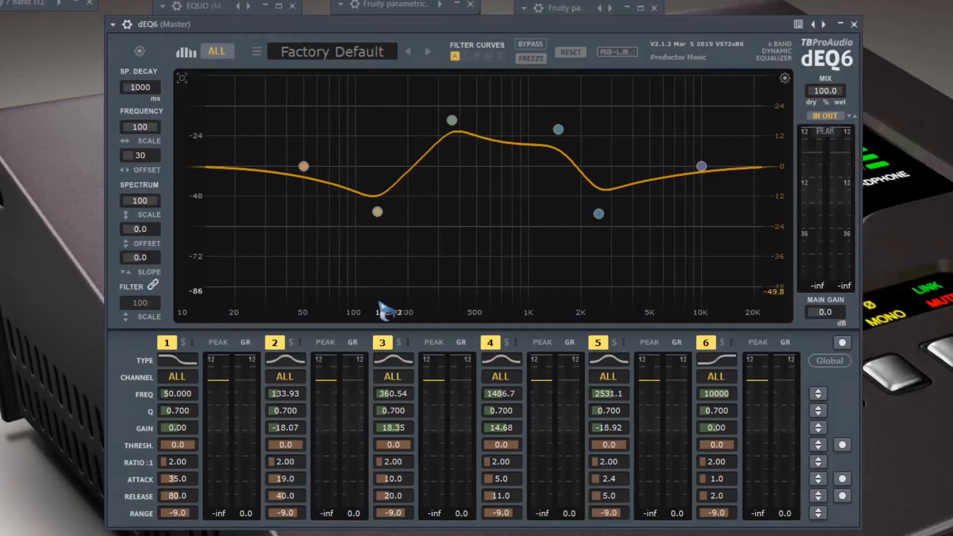
{"action": "left_click_drag", "start_coordinate": [297, 394], "coordinate": [298, 391]}
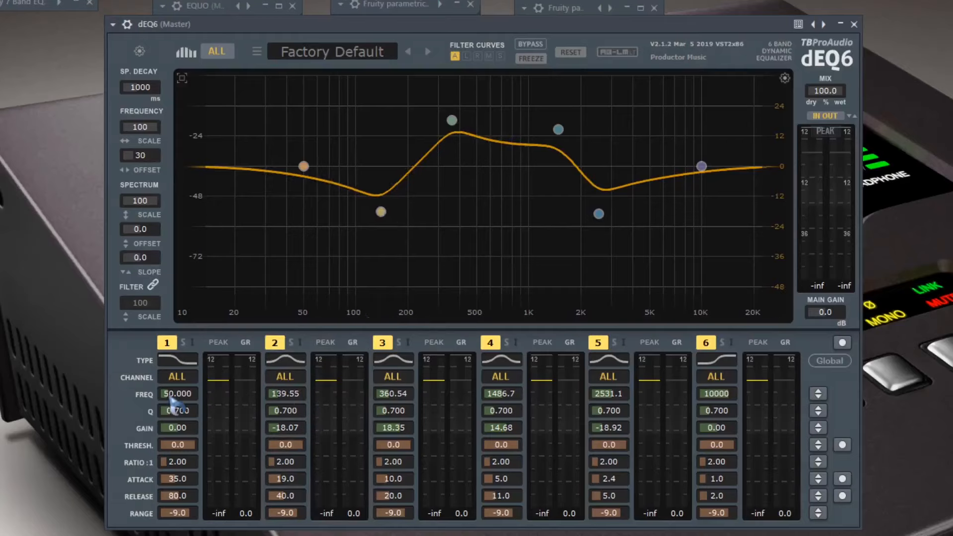
{"action": "left_click_drag", "start_coordinate": [172, 400], "coordinate": [171, 394]}
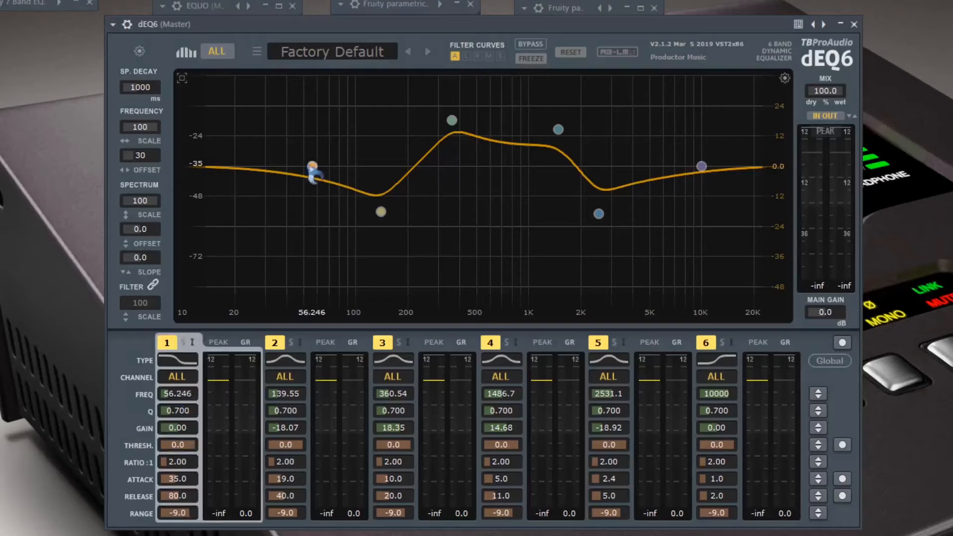
{"action": "left_click_drag", "start_coordinate": [313, 169], "coordinate": [351, 170]}
{"action": "mouse_move", "coordinate": [380, 211]}
{"action": "left_mouse_down"}
{"action": "mouse_move", "coordinate": [446, 219]}
{"action": "mouse_move", "coordinate": [391, 219]}
{"action": "left_mouse_up"}
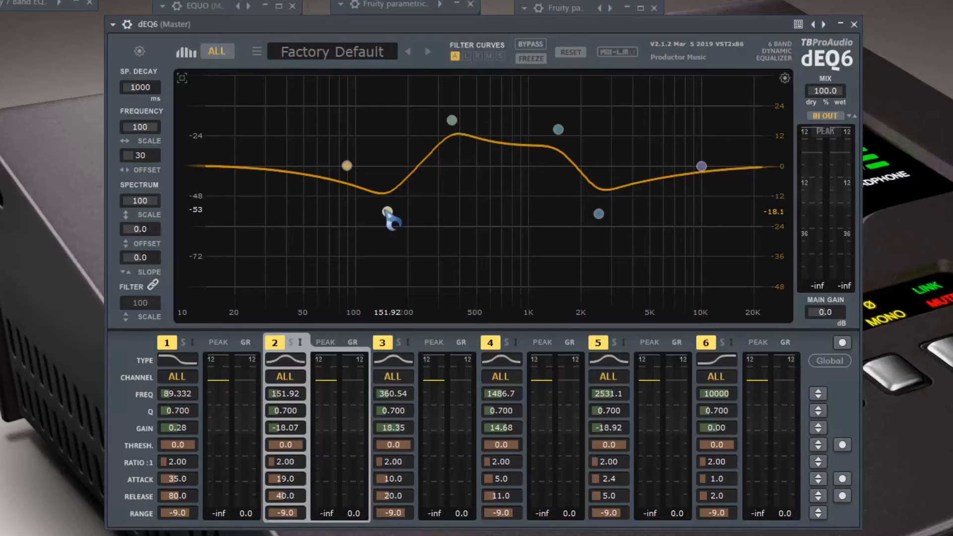
{"action": "left_click_drag", "start_coordinate": [391, 218], "coordinate": [390, 217]}
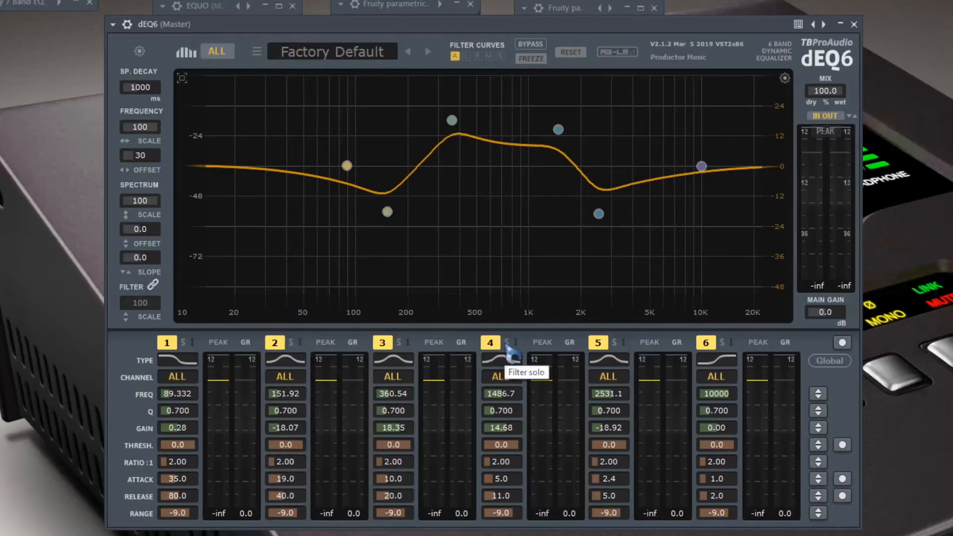
Step: Try LowShelf and Peak EQ on band 2 before choosing HighShelf, and change band 6's filter type to Peak EQ
{"action": "left_click", "coordinate": [297, 361]}
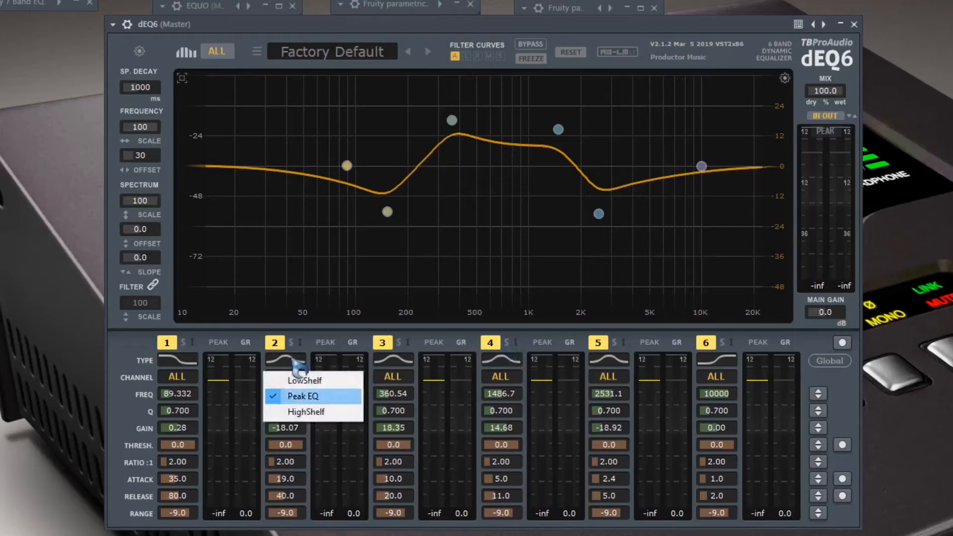
{"action": "left_click", "coordinate": [328, 381]}
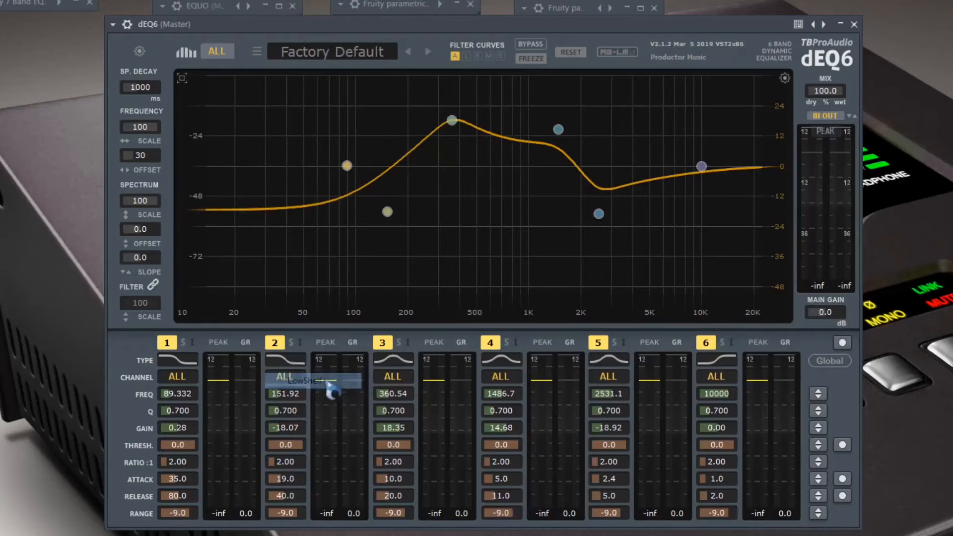
{"action": "left_click", "coordinate": [296, 364]}
{"action": "left_click", "coordinate": [303, 396]}
{"action": "left_click", "coordinate": [297, 361]}
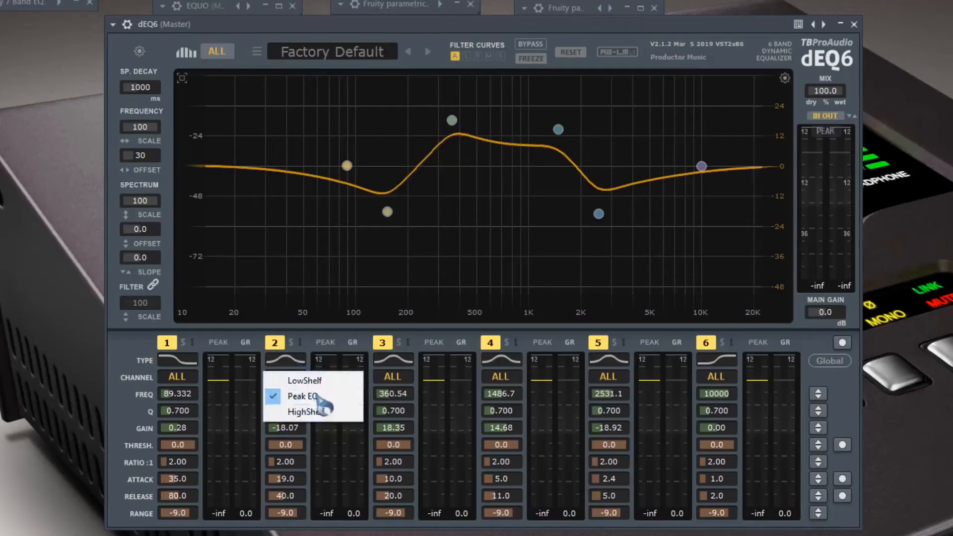
{"action": "left_click", "coordinate": [318, 412]}
{"action": "left_click", "coordinate": [404, 365]}
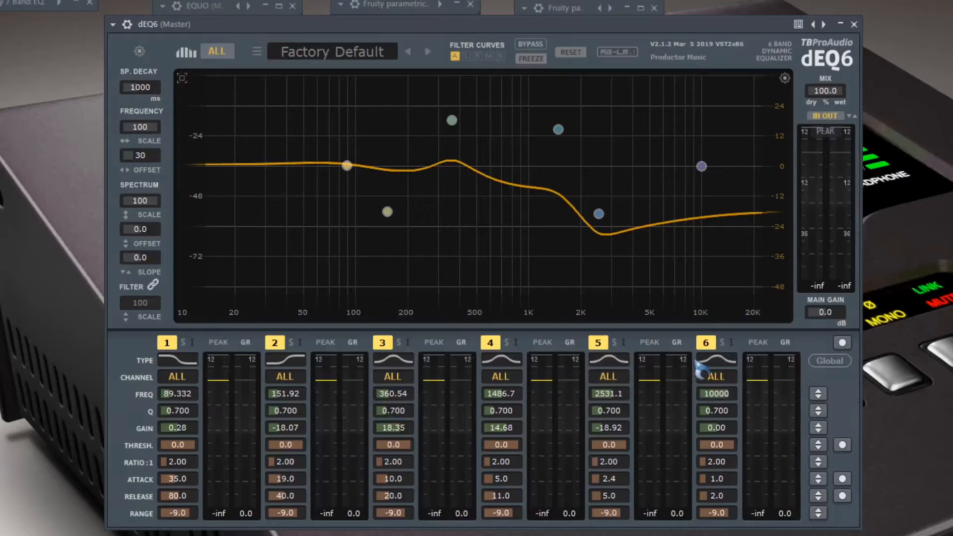
{"action": "left_click", "coordinate": [714, 361]}
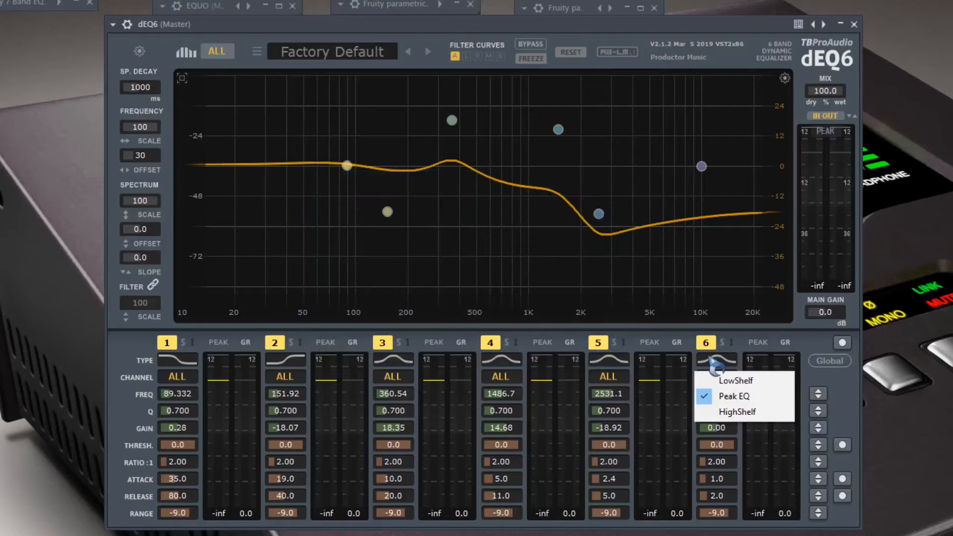
Step: Raise band 5's gain to -14.68 dB and load the Presence preset
{"action": "left_click_drag", "start_coordinate": [598, 214], "coordinate": [599, 204]}
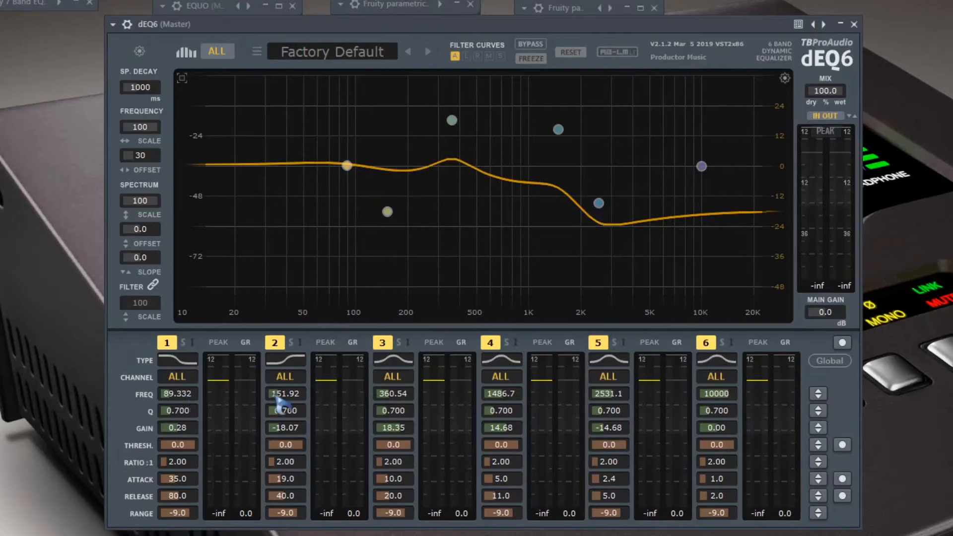
{"action": "left_click_drag", "start_coordinate": [599, 203], "coordinate": [641, 168]}
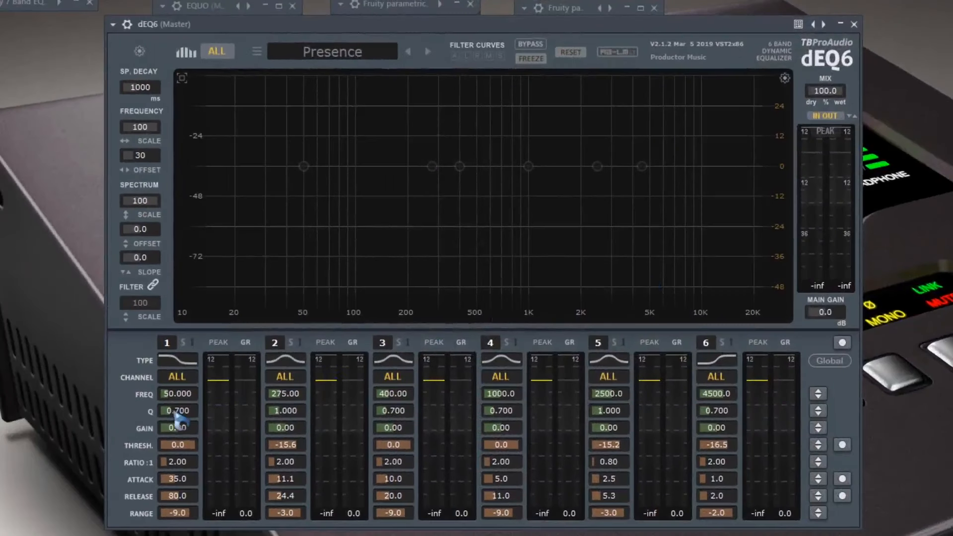
Step: Set band 1's Q to 0.730 and enable bands 3 and 4
{"action": "left_click_drag", "start_coordinate": [175, 411], "coordinate": [186, 411]}
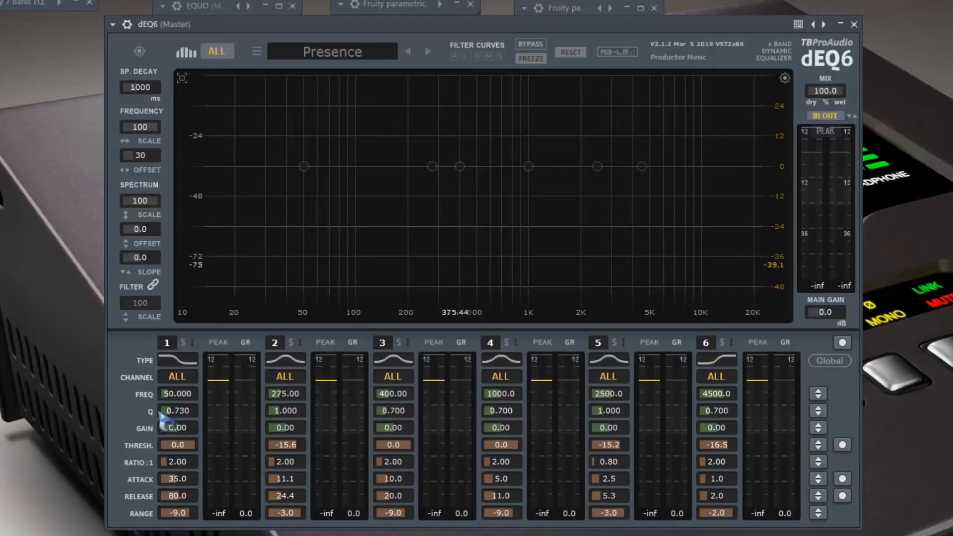
{"action": "left_click", "coordinate": [490, 342]}
{"action": "left_click", "coordinate": [382, 342]}
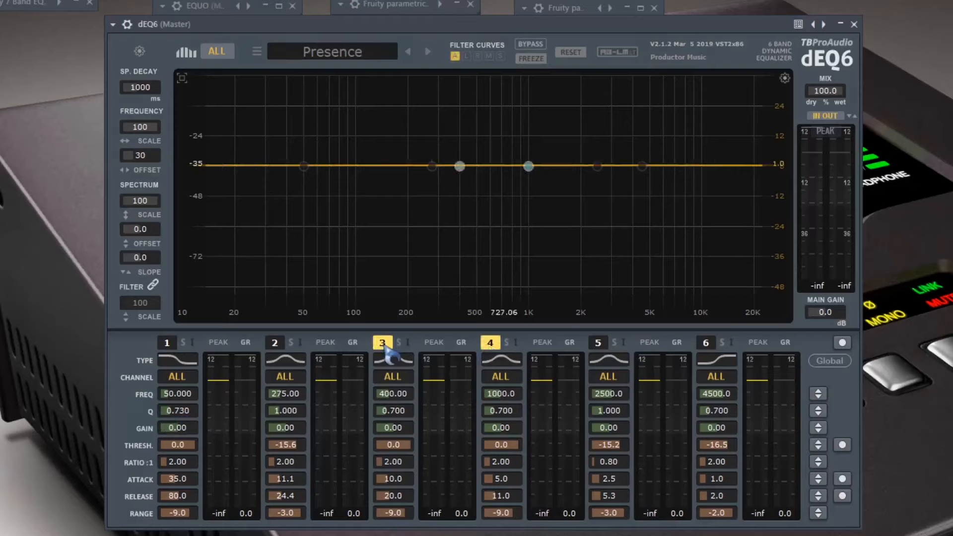
Step: Cut band 3 to -14.68 dB at 400 Hz and narrow its Q to 2.393
{"action": "left_click_drag", "start_coordinate": [460, 166], "coordinate": [459, 204]}
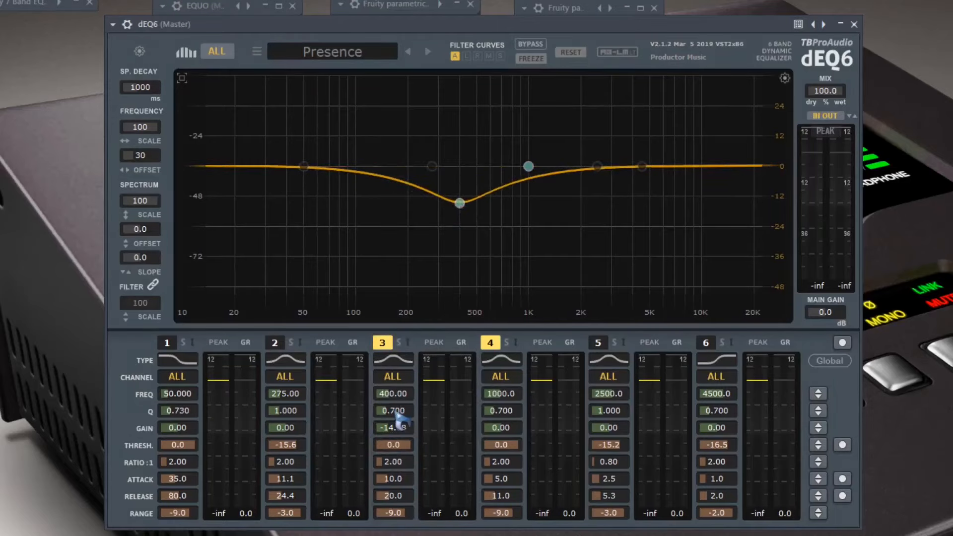
{"action": "left_click_drag", "start_coordinate": [394, 412], "coordinate": [464, 369]}
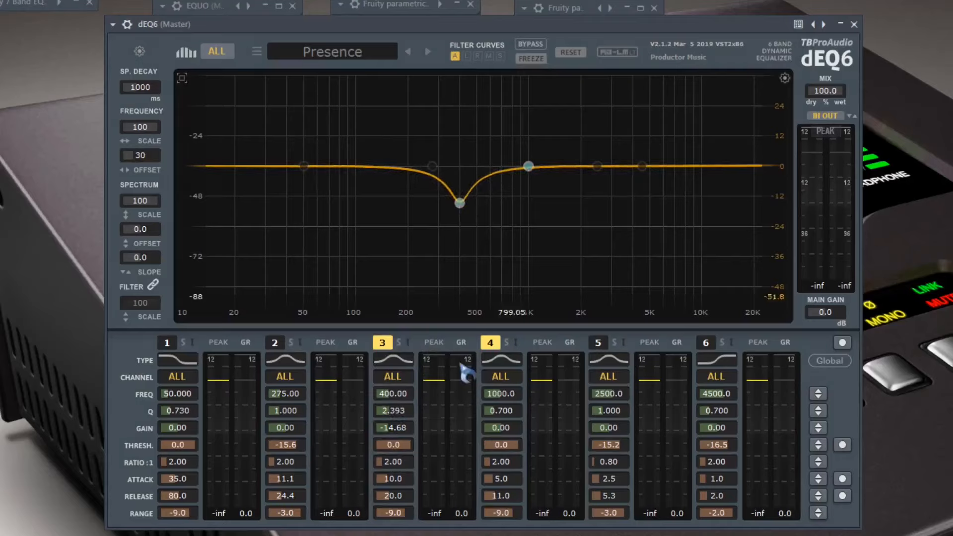
Step: Move band 3 to 415.40 Hz at -22.31 dB, try Q values 4.739 and 1.271, and settle its Q at 1.550
{"action": "left_click_drag", "start_coordinate": [459, 202], "coordinate": [462, 222]}
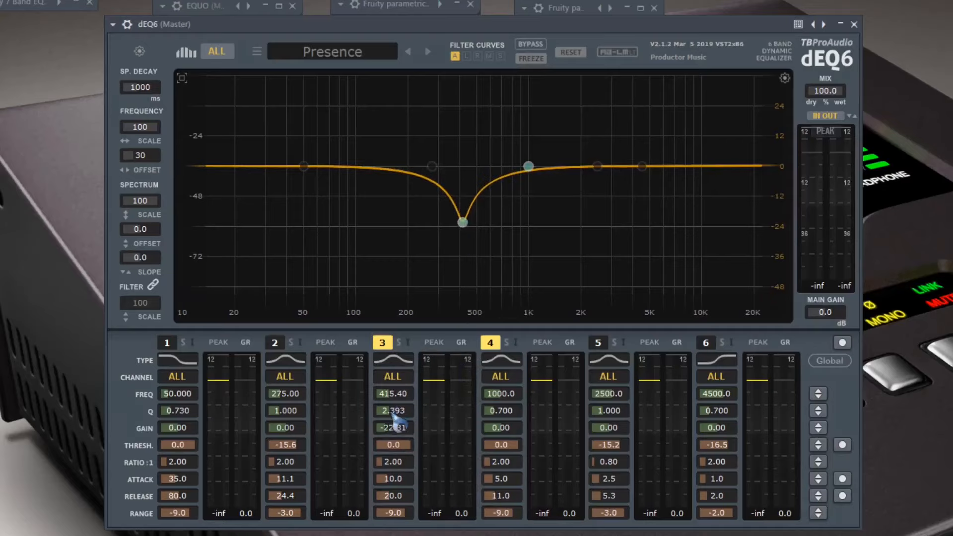
{"action": "left_click_drag", "start_coordinate": [393, 413], "coordinate": [394, 392]}
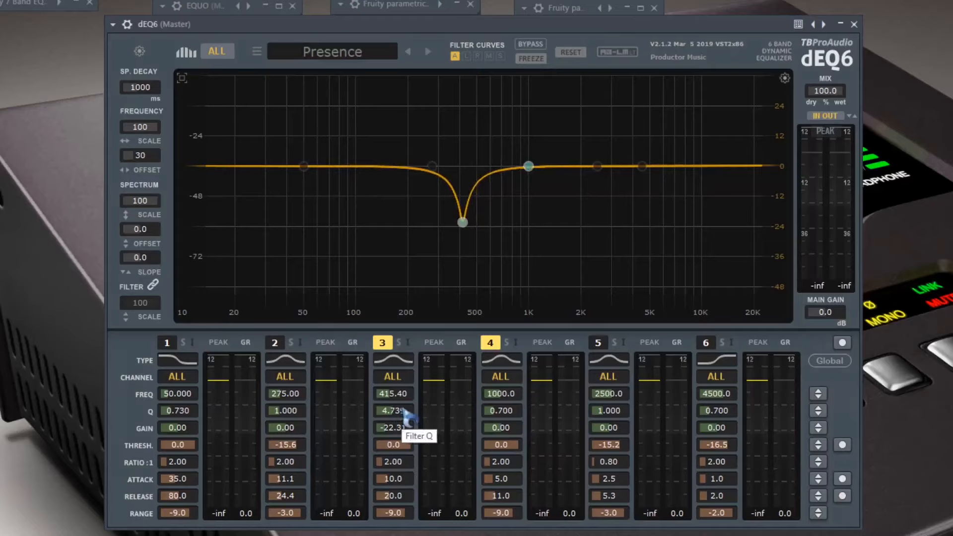
{"action": "left_click_drag", "start_coordinate": [403, 410], "coordinate": [403, 435]}
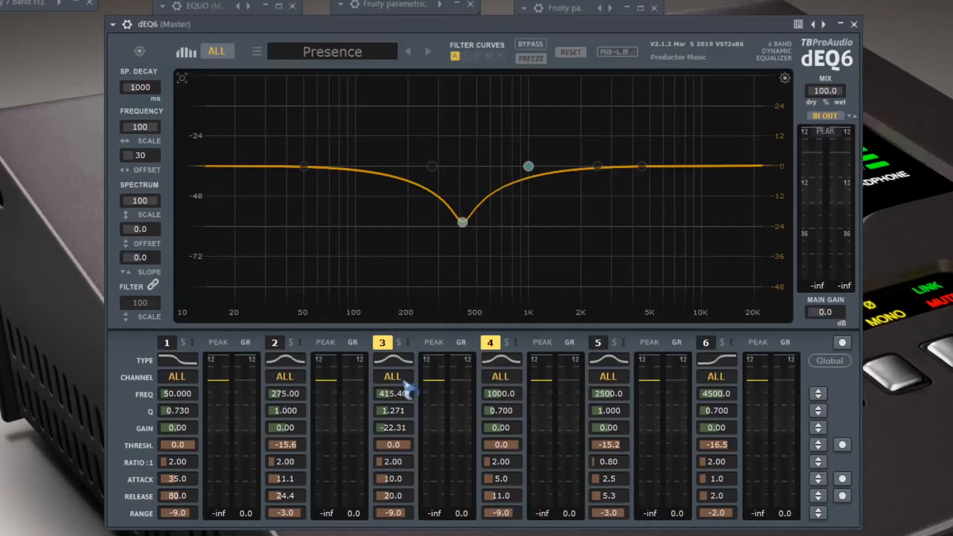
{"action": "mouse_move", "coordinate": [396, 414]}
{"action": "left_mouse_down"}
{"action": "mouse_move", "coordinate": [395, 376]}
{"action": "mouse_move", "coordinate": [396, 418]}
{"action": "mouse_move", "coordinate": [395, 402]}
{"action": "left_mouse_up"}
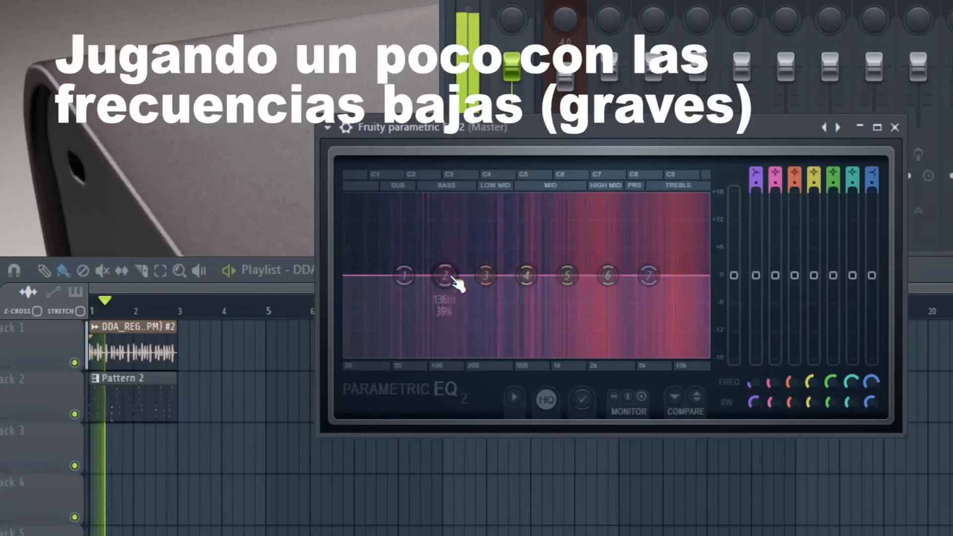
Step: In Fruity parametric EQ 2, pull band 2 at 136 Hz well down and bring up its band options
{"action": "left_click_drag", "start_coordinate": [449, 276], "coordinate": [447, 328]}
{"action": "right_click", "coordinate": [447, 328]}
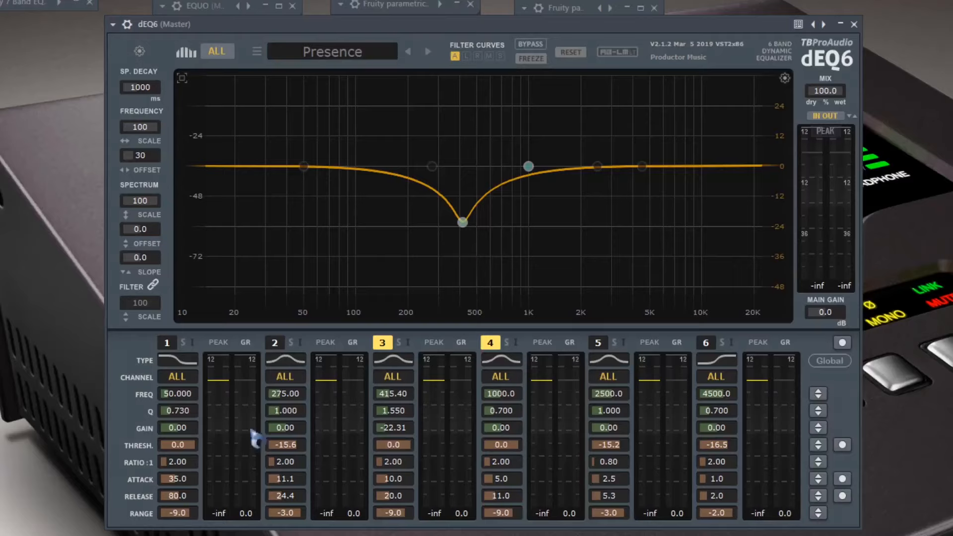
Step: In dEQ6, reduce band 3's cut to -14.06 dB and shift it to 411.49 Hz
{"action": "scroll", "coordinate": [399, 431], "scroll_direction": "up", "scroll_amount": 3}
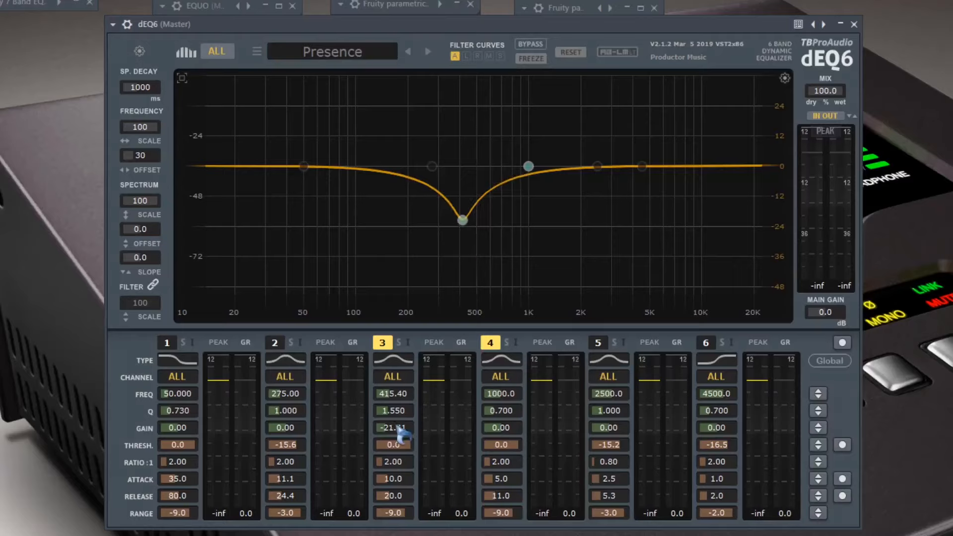
{"action": "mouse_move", "coordinate": [463, 220]}
{"action": "left_mouse_down"}
{"action": "mouse_move", "coordinate": [447, 191]}
{"action": "mouse_move", "coordinate": [468, 121]}
{"action": "mouse_move", "coordinate": [466, 208]}
{"action": "left_mouse_up"}
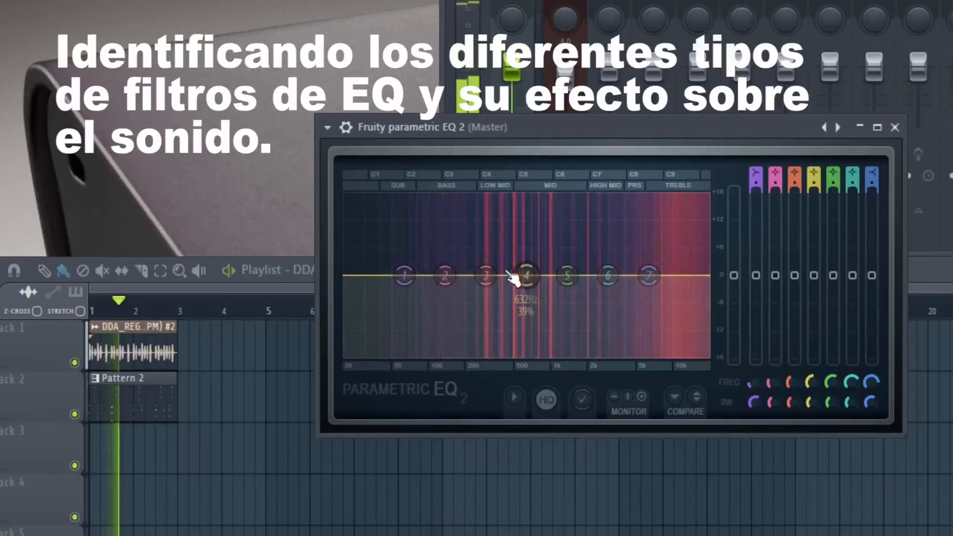
Step: In Fruity parametric EQ 2, boost band 3 to about +6 dB and change its filter type to Low pass
{"action": "left_click_drag", "start_coordinate": [485, 275], "coordinate": [486, 250]}
{"action": "right_click", "coordinate": [489, 249]}
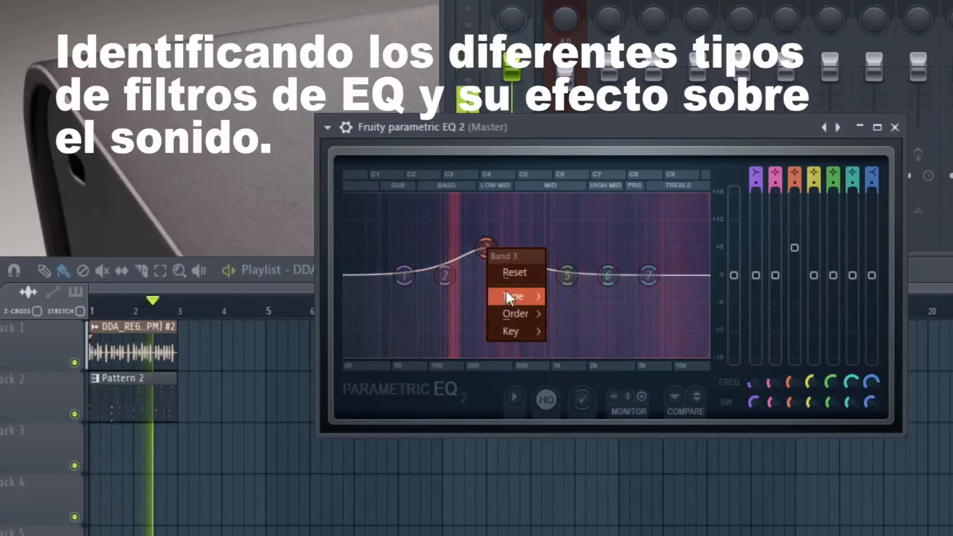
{"action": "mouse_move", "coordinate": [507, 299]}
{"action": "left_click", "coordinate": [600, 312]}
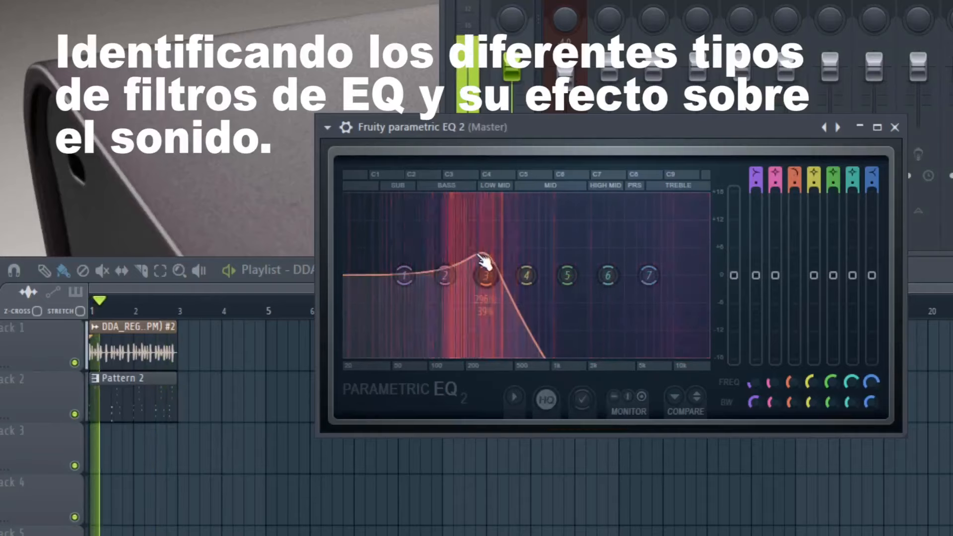
Step: Try the Band pass and High pass filter types on band 3
{"action": "right_click", "coordinate": [486, 276]}
{"action": "mouse_move", "coordinate": [538, 324]}
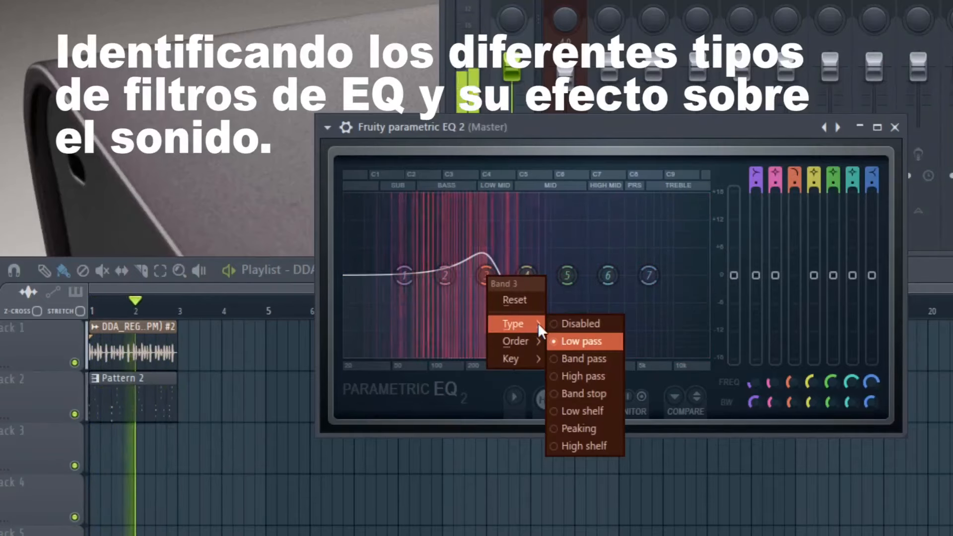
{"action": "left_click", "coordinate": [585, 356]}
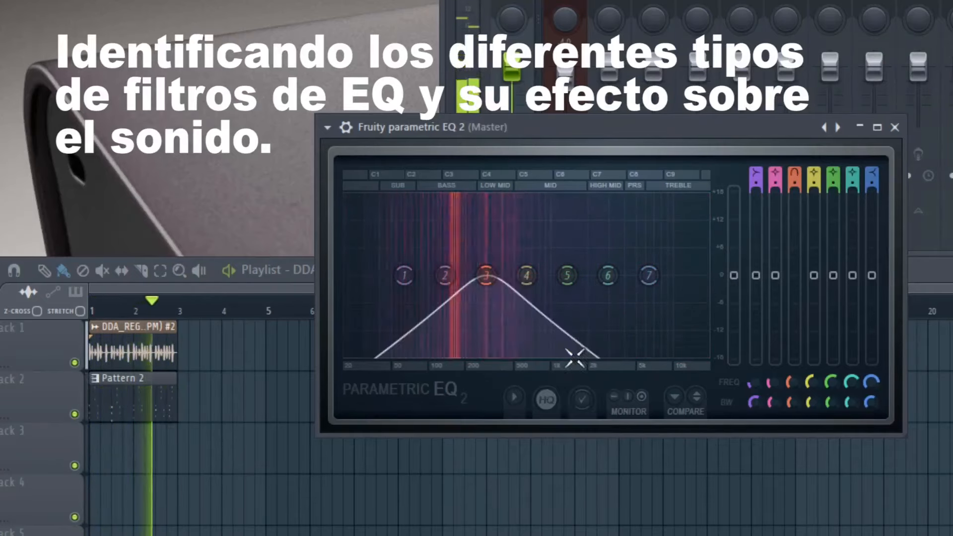
{"action": "right_click", "coordinate": [488, 276]}
{"action": "mouse_move", "coordinate": [514, 325]}
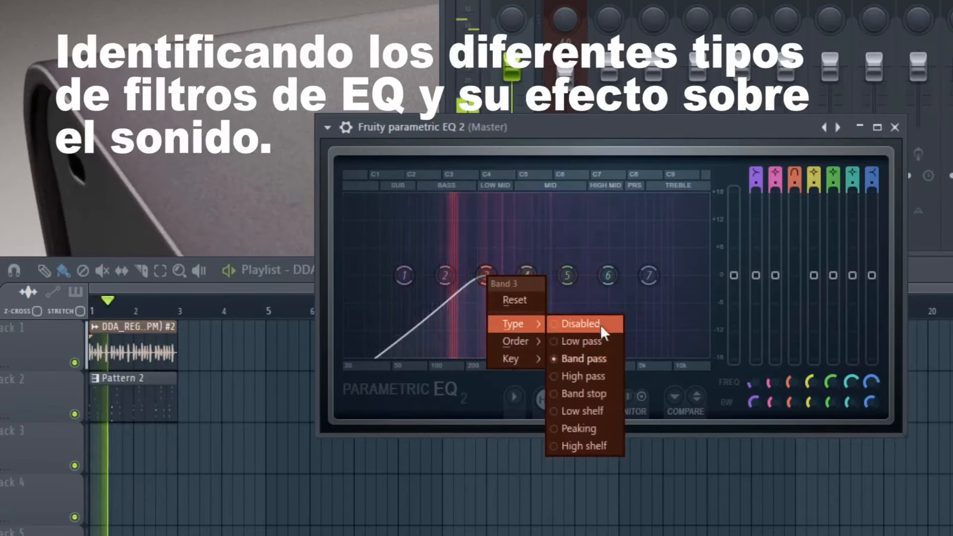
{"action": "left_click", "coordinate": [577, 376]}
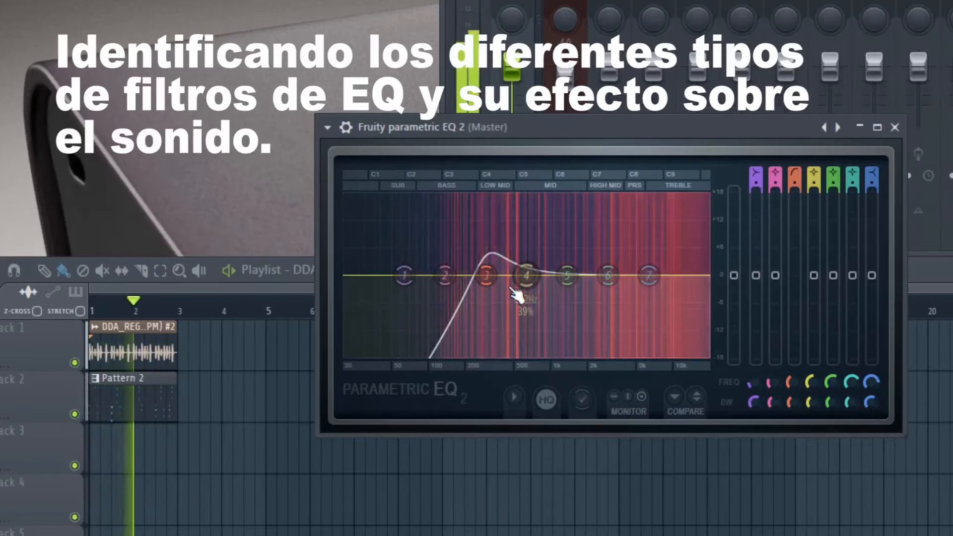
Step: Try the Band stop and Low shelf filter types on band 3
{"action": "right_click", "coordinate": [489, 277]}
{"action": "mouse_move", "coordinate": [529, 327]}
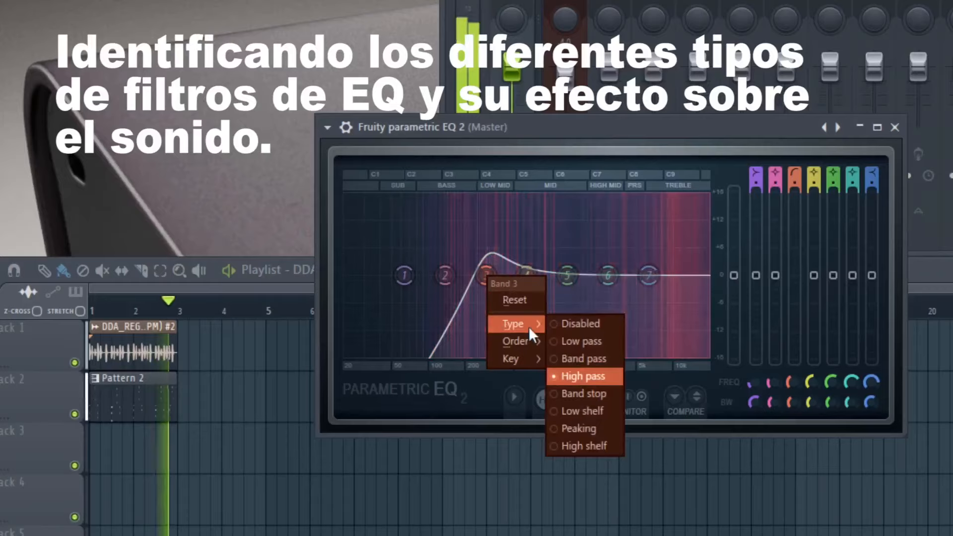
{"action": "left_click", "coordinate": [586, 393]}
{"action": "right_click", "coordinate": [487, 276]}
{"action": "mouse_move", "coordinate": [539, 325]}
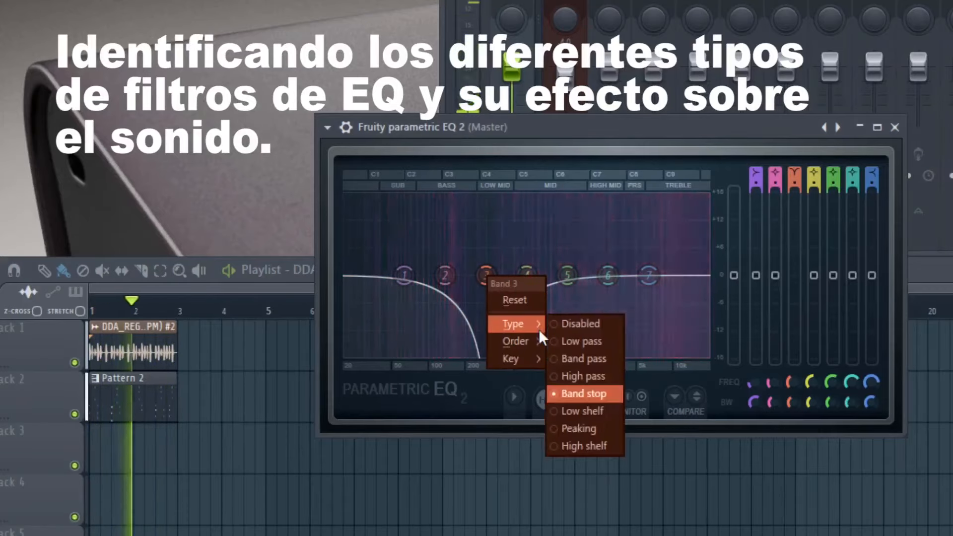
{"action": "left_click", "coordinate": [584, 413]}
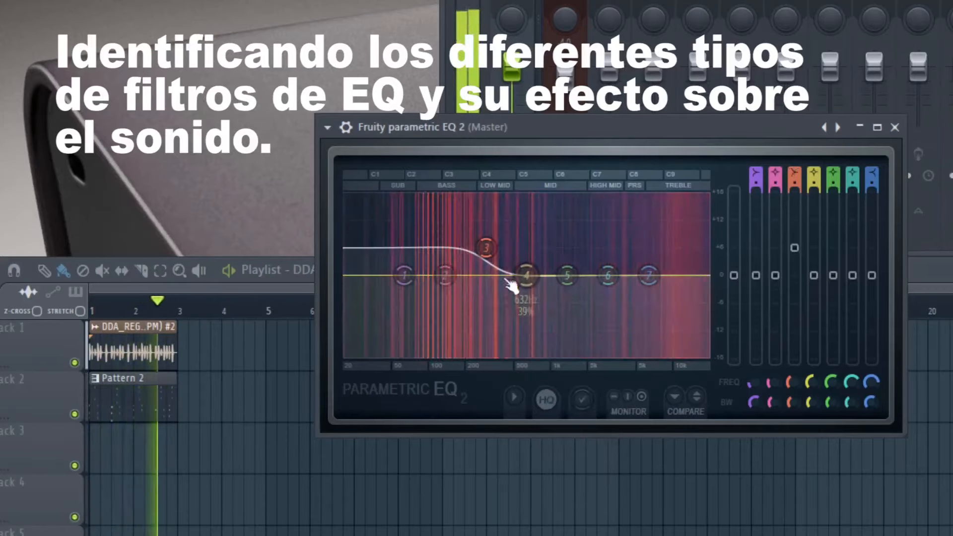
Step: Change band 3's filter type to Peaking and raise its gain to about +10 dB
{"action": "right_click", "coordinate": [487, 249]}
{"action": "mouse_move", "coordinate": [509, 298]}
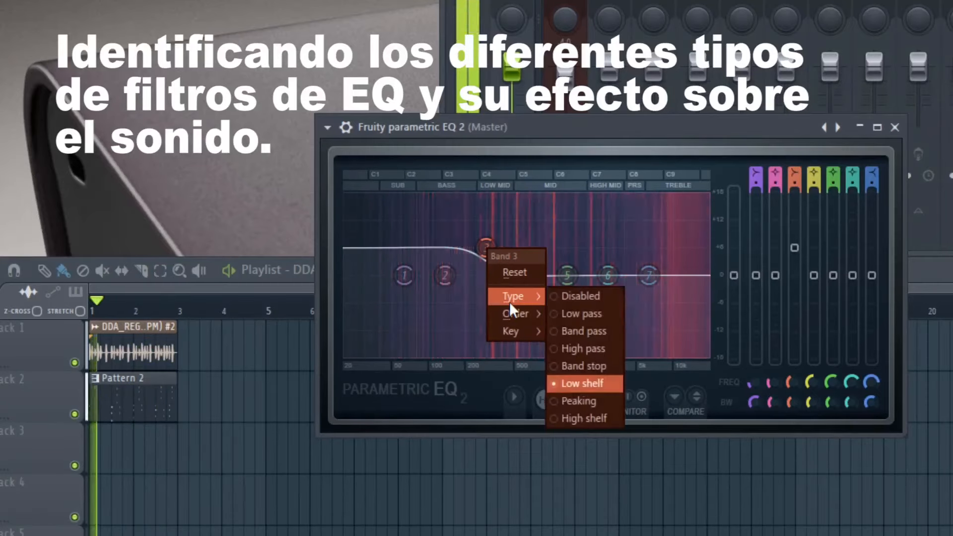
{"action": "left_click", "coordinate": [586, 401]}
{"action": "left_click_drag", "start_coordinate": [487, 250], "coordinate": [486, 229]}
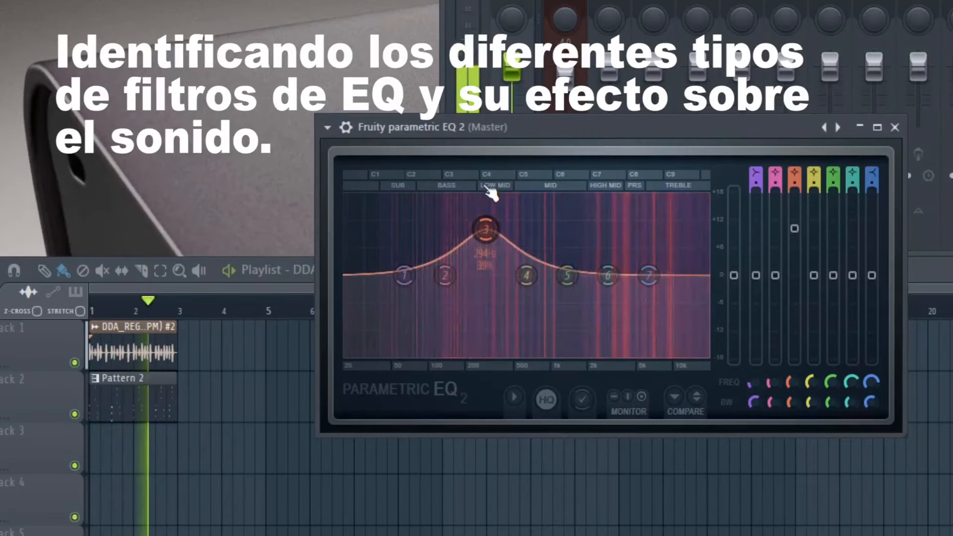
Step: Try the High shelf filter type on band 3 before setting its type to Disabled
{"action": "right_click", "coordinate": [486, 230]}
{"action": "mouse_move", "coordinate": [531, 278]}
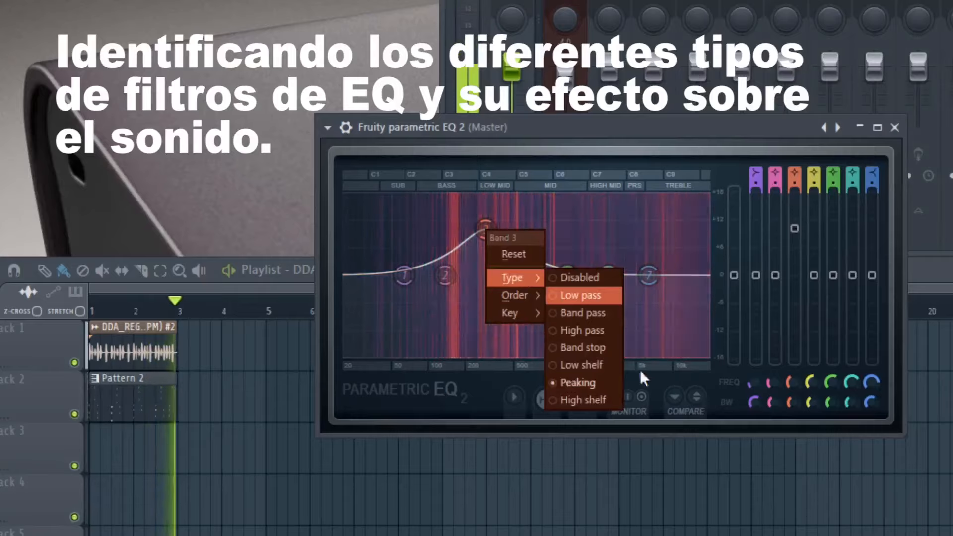
{"action": "left_click", "coordinate": [590, 402]}
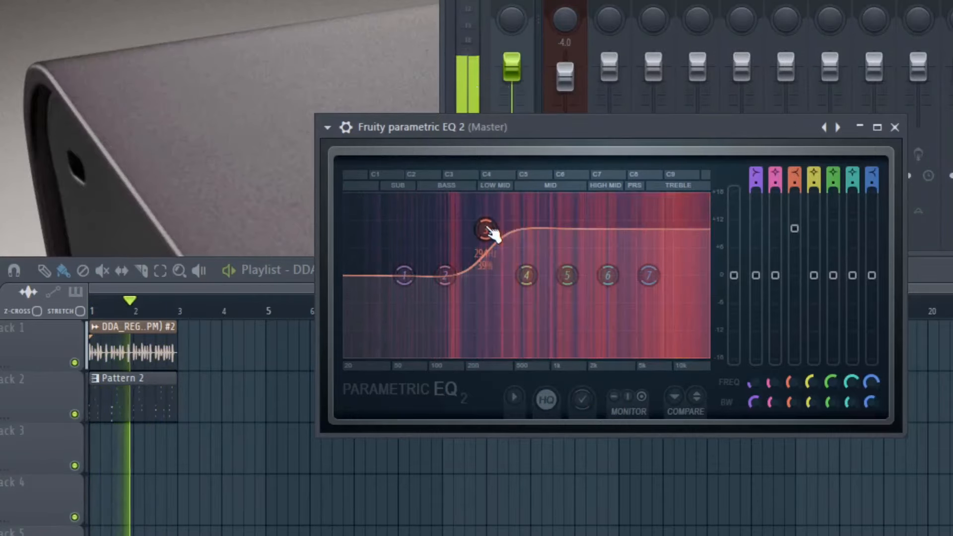
{"action": "right_click", "coordinate": [487, 231]}
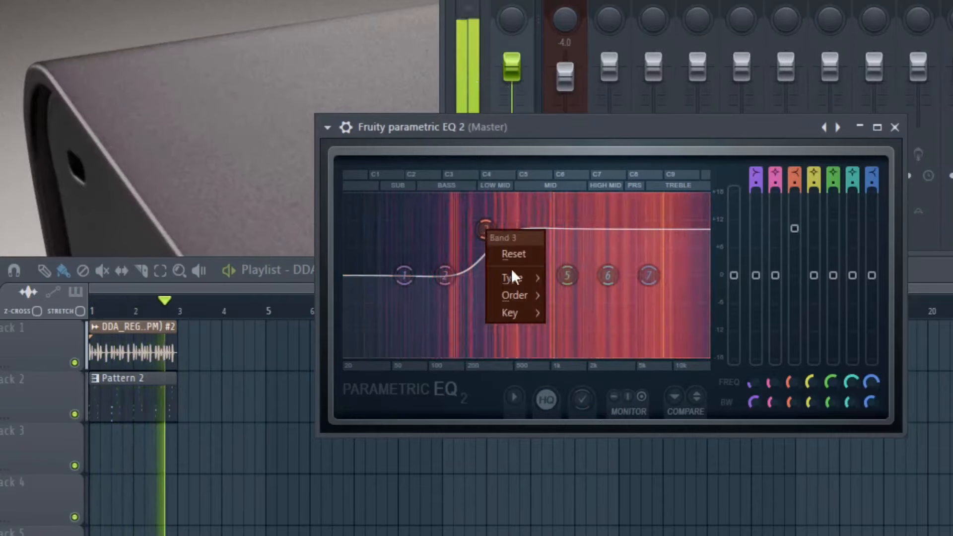
{"action": "mouse_move", "coordinate": [526, 278]}
{"action": "left_click", "coordinate": [561, 278]}
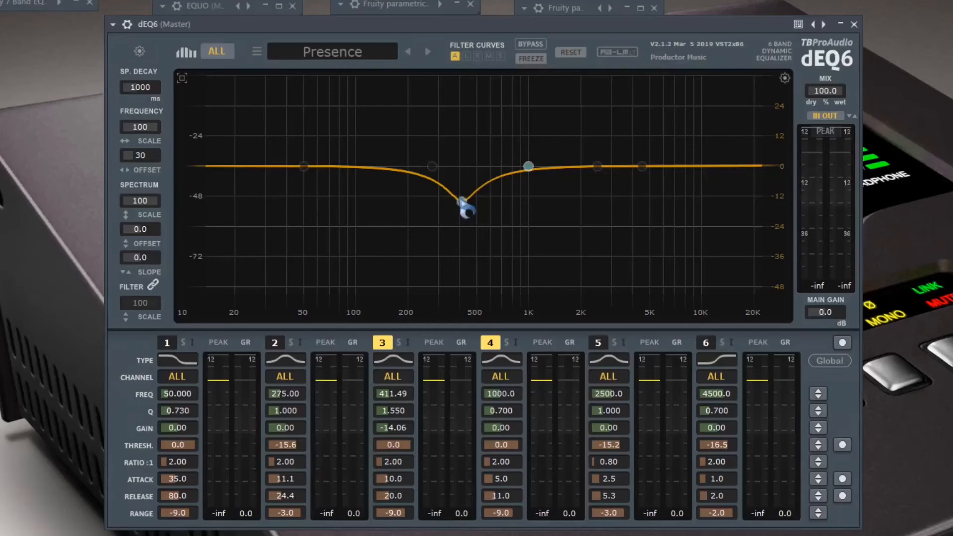
Step: In dEQ6, lower the main gain to -2.7 dB and switch band 3 to its dynamic mode
{"action": "mouse_move", "coordinate": [828, 311]}
{"action": "left_mouse_down"}
{"action": "mouse_move", "coordinate": [827, 264]}
{"action": "mouse_move", "coordinate": [835, 350]}
{"action": "mouse_move", "coordinate": [842, 308]}
{"action": "left_mouse_up"}
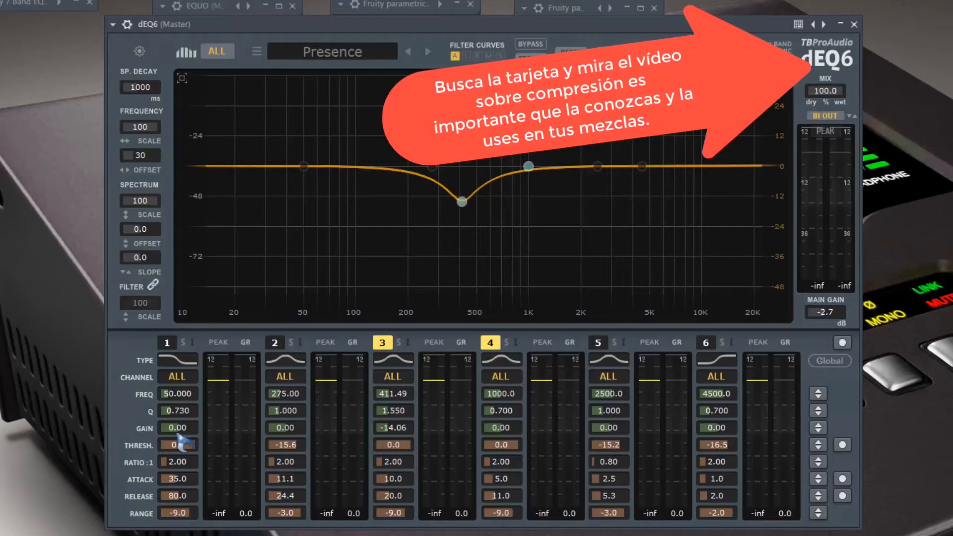
{"action": "left_click", "coordinate": [383, 343]}
{"action": "left_click", "coordinate": [383, 343]}
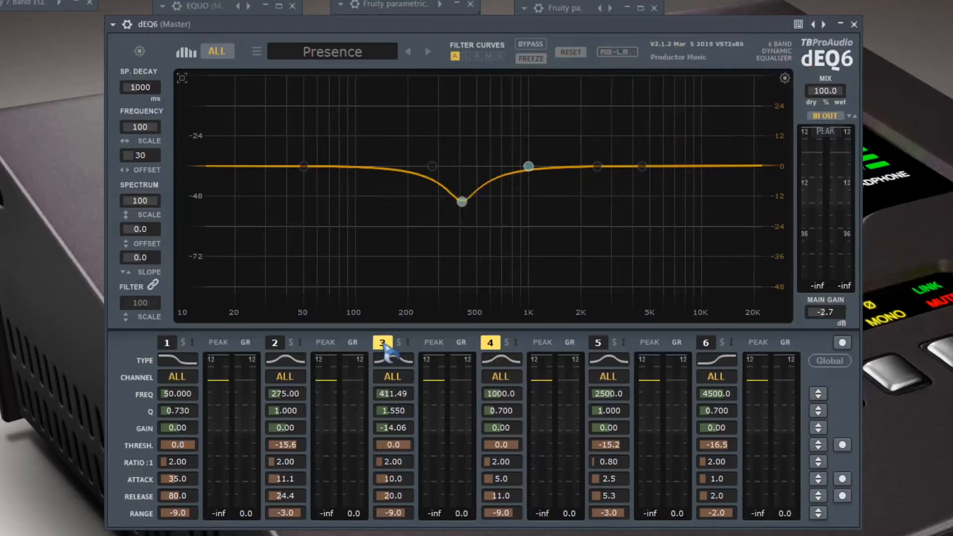
{"action": "left_click", "coordinate": [383, 343]}
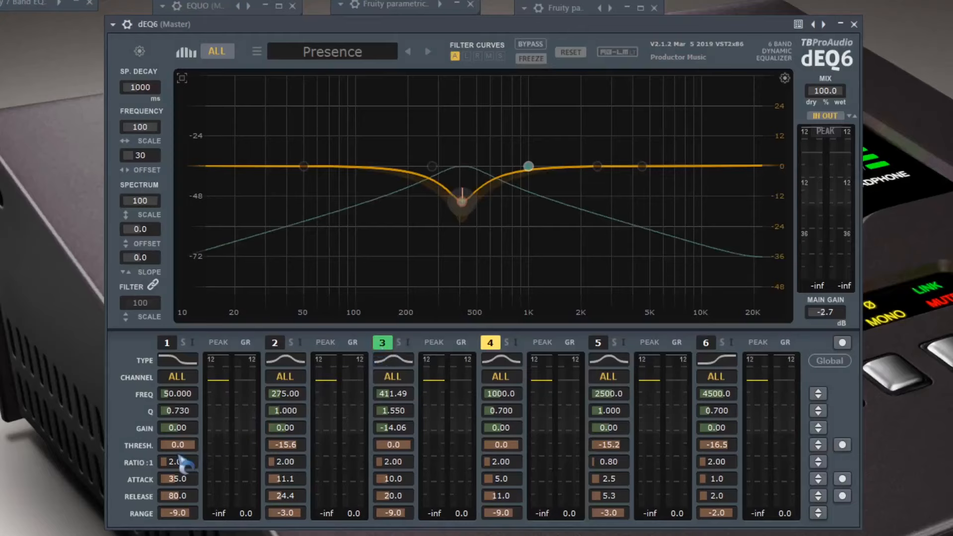
Step: Lower band 3's threshold to -59.5 dB, with ratio 6.42, attack 13.1, release 19.0 and range -24.2
{"action": "left_click_drag", "start_coordinate": [391, 446], "coordinate": [392, 450]}
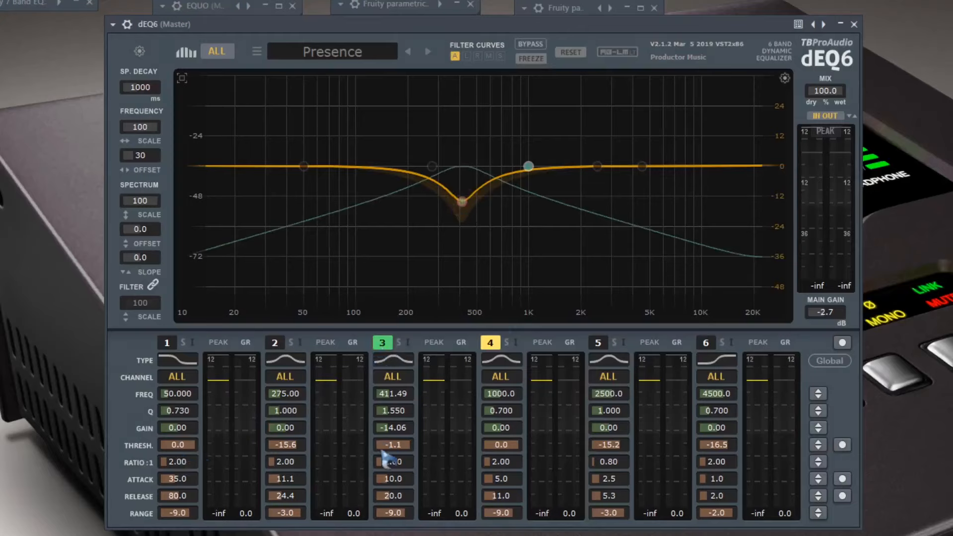
{"action": "left_click_drag", "start_coordinate": [393, 447], "coordinate": [392, 520]}
{"action": "left_click_drag", "start_coordinate": [392, 444], "coordinate": [396, 444]}
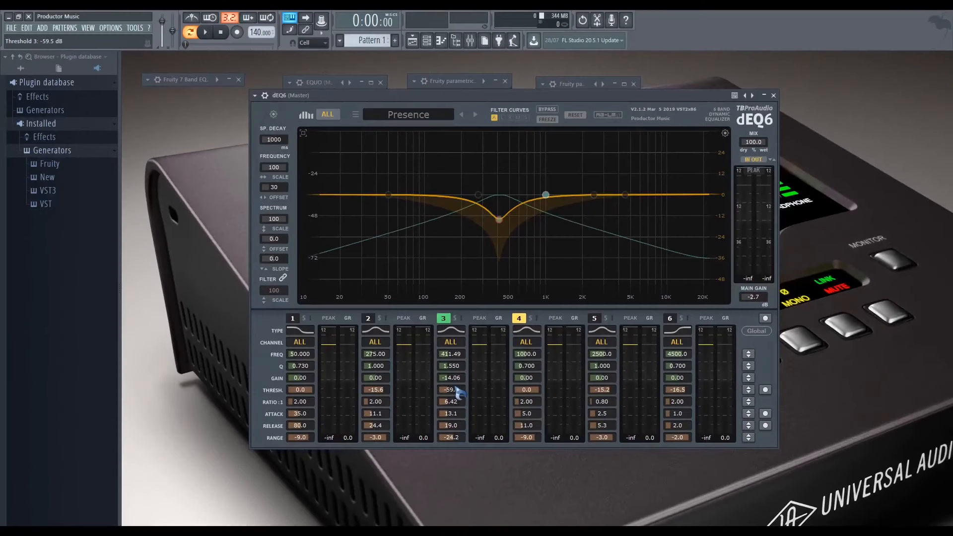
Step: Restore the minimized Fruity parametric EQ 2, Fruity parametric EQ, EQUO and Fruity 7 Band EQ windows
{"action": "left_click", "coordinate": [616, 85]}
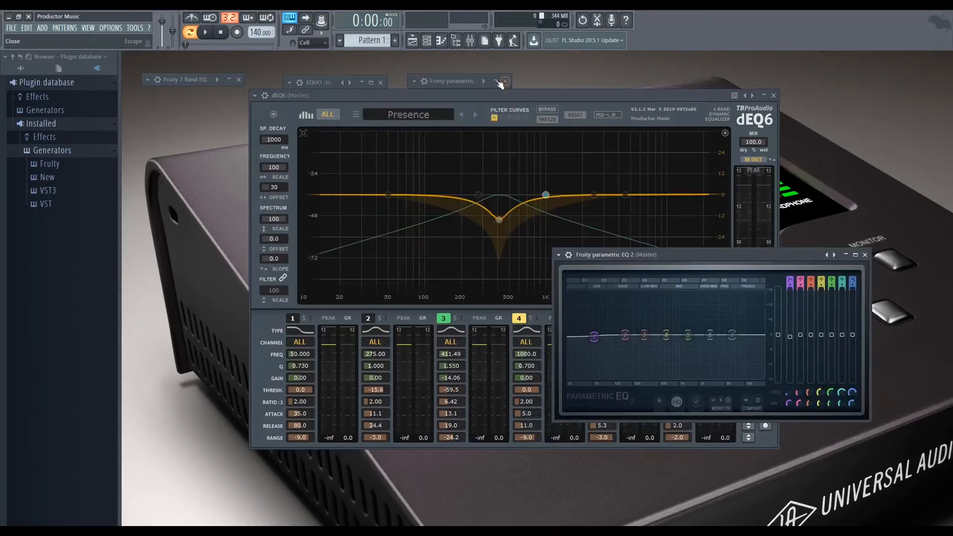
{"action": "left_click", "coordinate": [497, 82]}
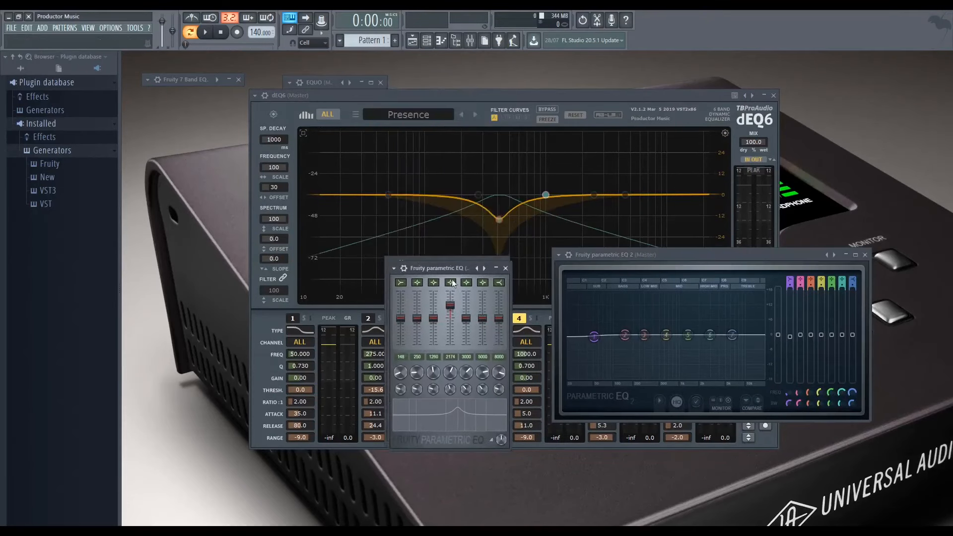
{"action": "left_click", "coordinate": [371, 83]}
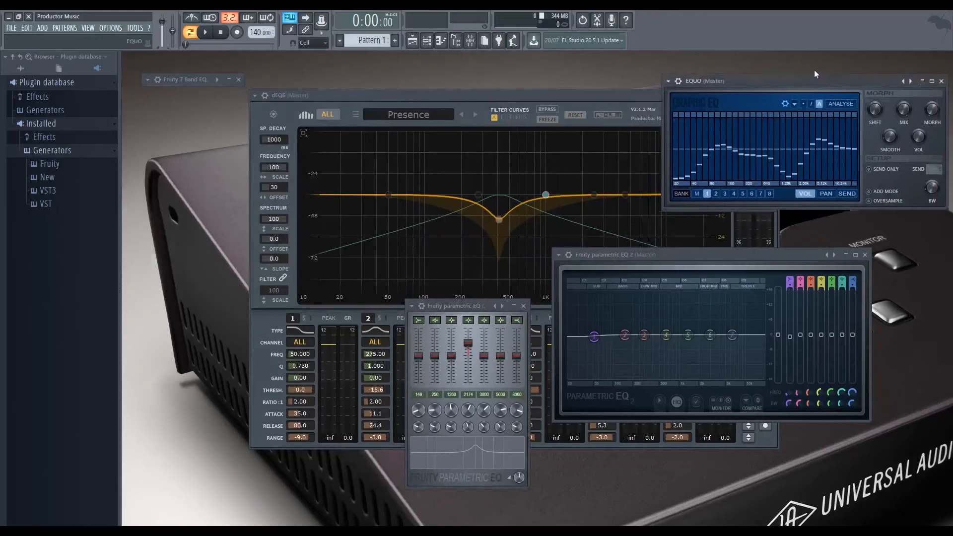
{"action": "left_click", "coordinate": [225, 78]}
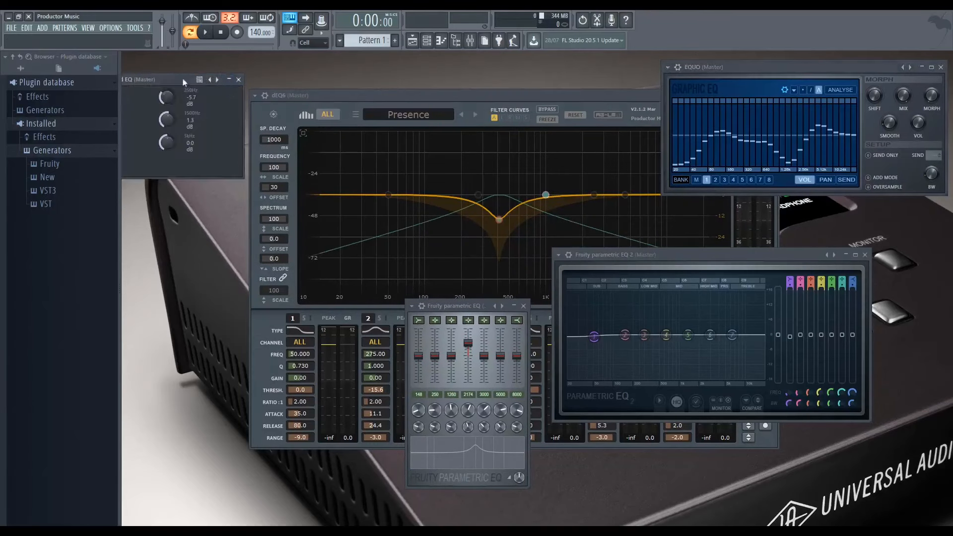
Step: Spread the Fruity 7 Band EQ, Fruity parametric EQ, Fruity parametric EQ 2 and EQUO windows around dEQ6 so all five are visible together
{"action": "left_click_drag", "start_coordinate": [184, 82], "coordinate": [292, 68]}
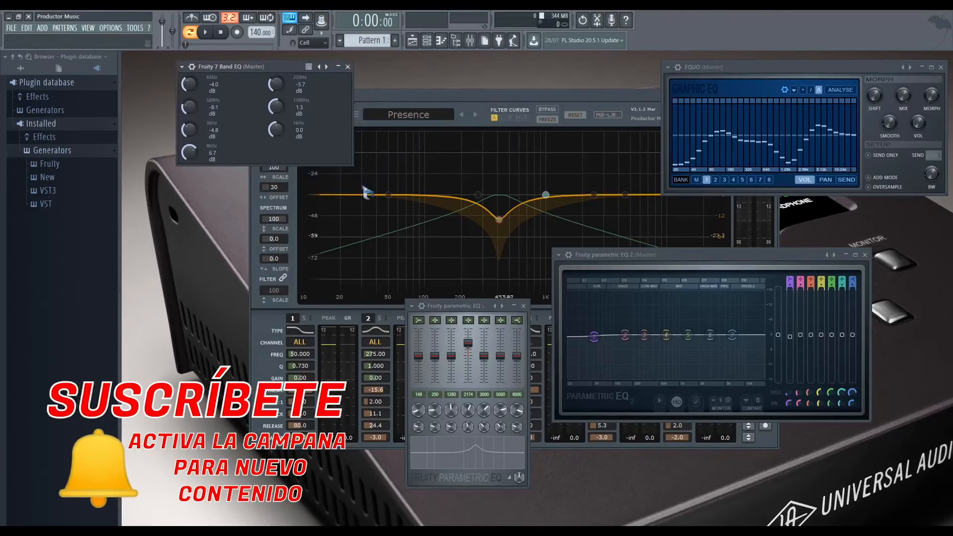
{"action": "left_click_drag", "start_coordinate": [445, 303], "coordinate": [213, 296]}
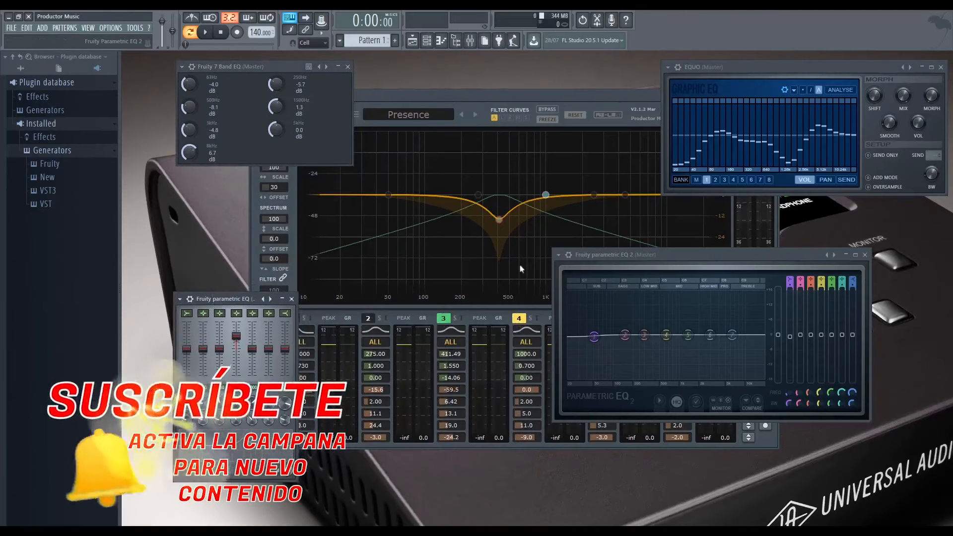
{"action": "left_click_drag", "start_coordinate": [631, 254], "coordinate": [615, 327]}
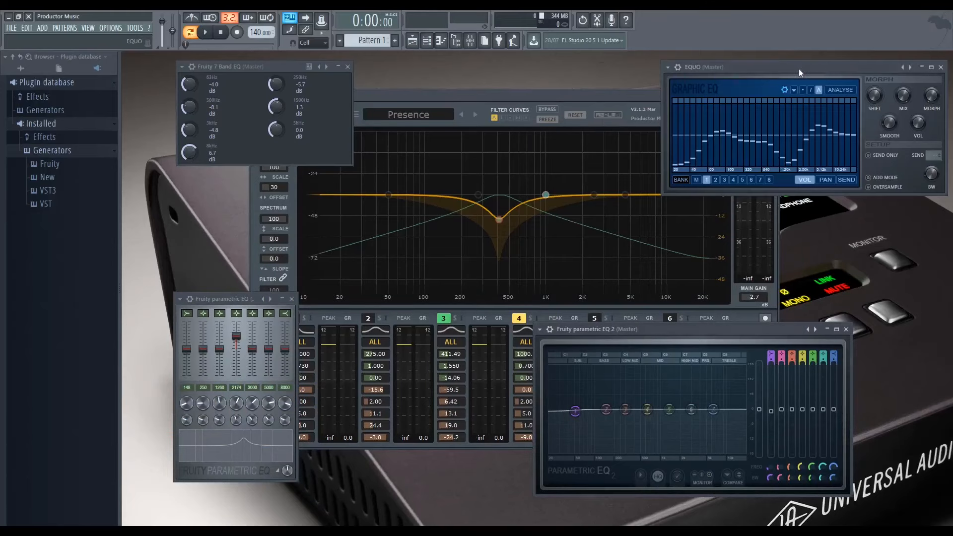
{"action": "left_click_drag", "start_coordinate": [799, 69], "coordinate": [726, 73]}
{"action": "left_click_drag", "start_coordinate": [244, 65], "coordinate": [358, 81]}
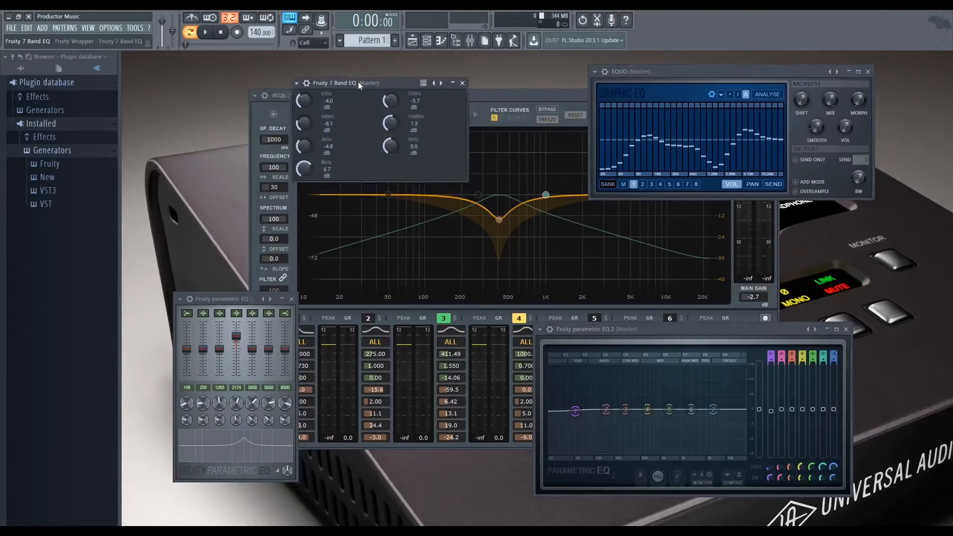